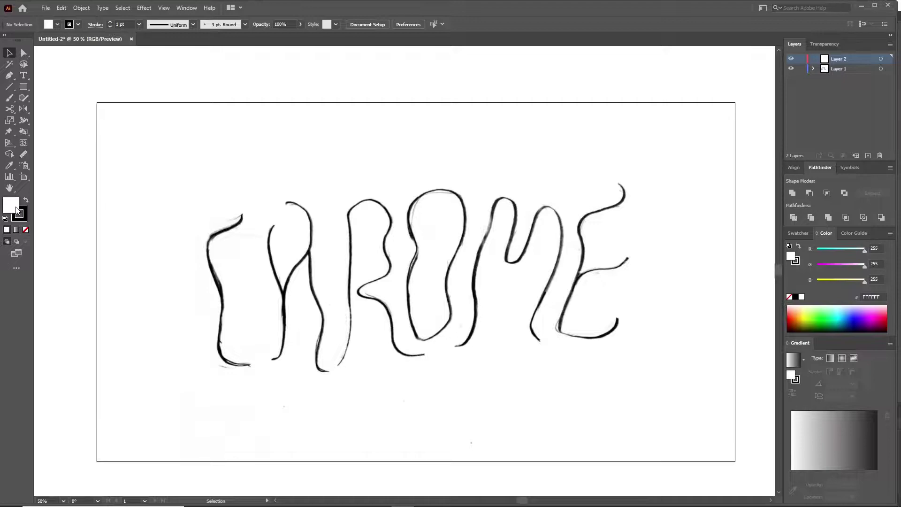
# Remove the fill and set the stroke color to blue 3446CE
pyautogui.click(26, 230)
pyautogui.doubleClick(19, 213)
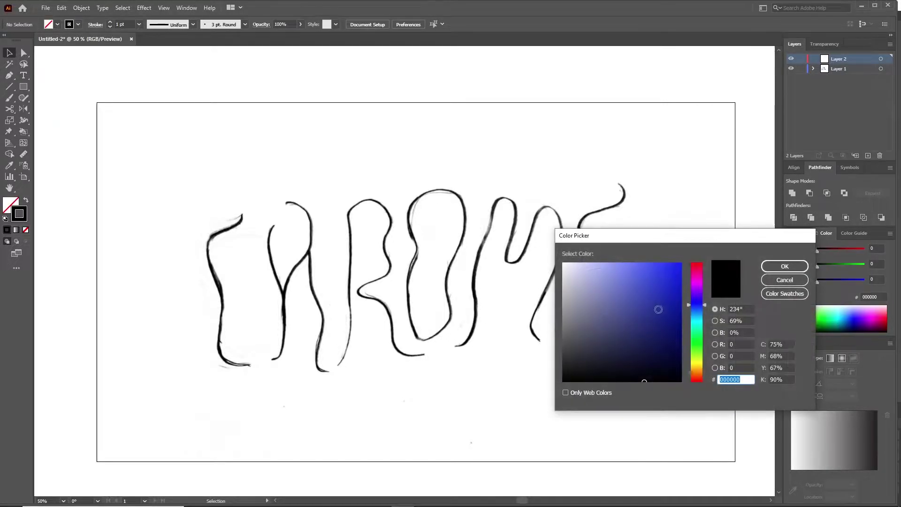
pyautogui.click(648, 292)
pyautogui.click(793, 266)
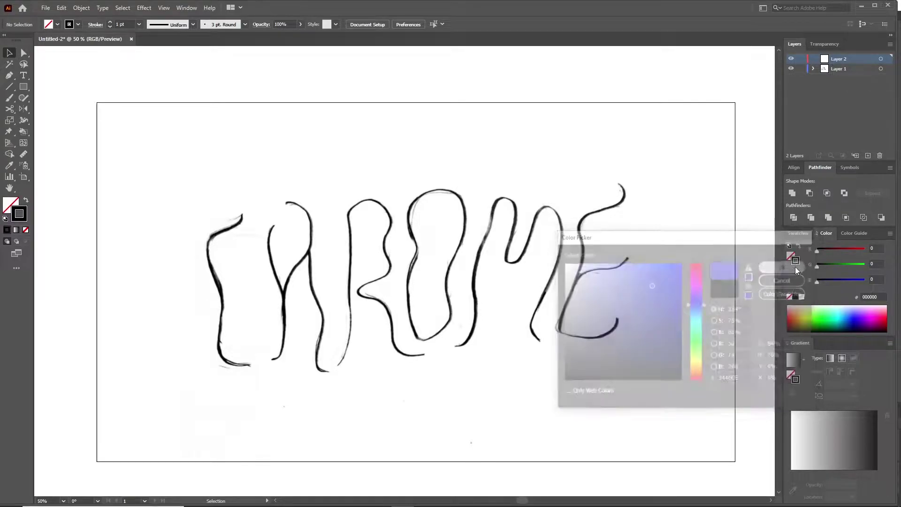
# Trace the sketched letter C with the Curvature tool as an open path
pyautogui.moveTo(11, 77); pyautogui.dragTo(55, 121)
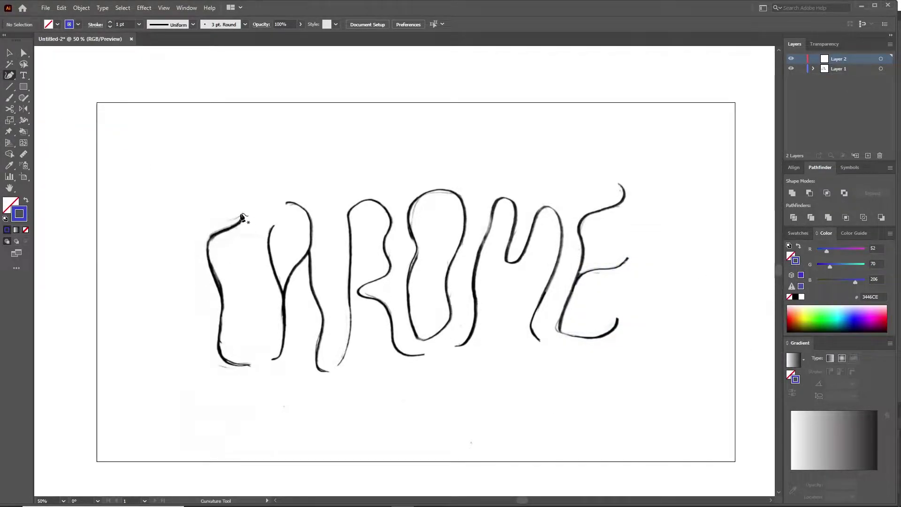
pyautogui.click(242, 213)
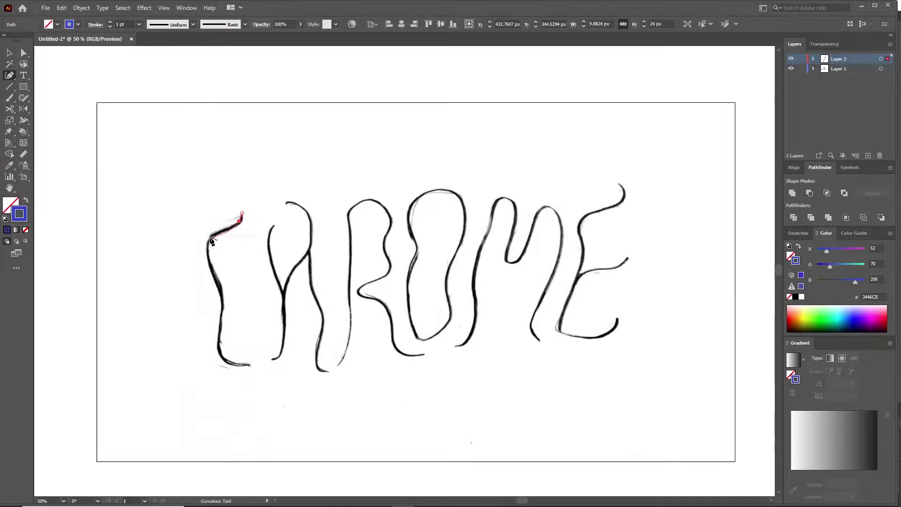
pyautogui.click(208, 262)
pyautogui.click(250, 365)
pyautogui.press('v')
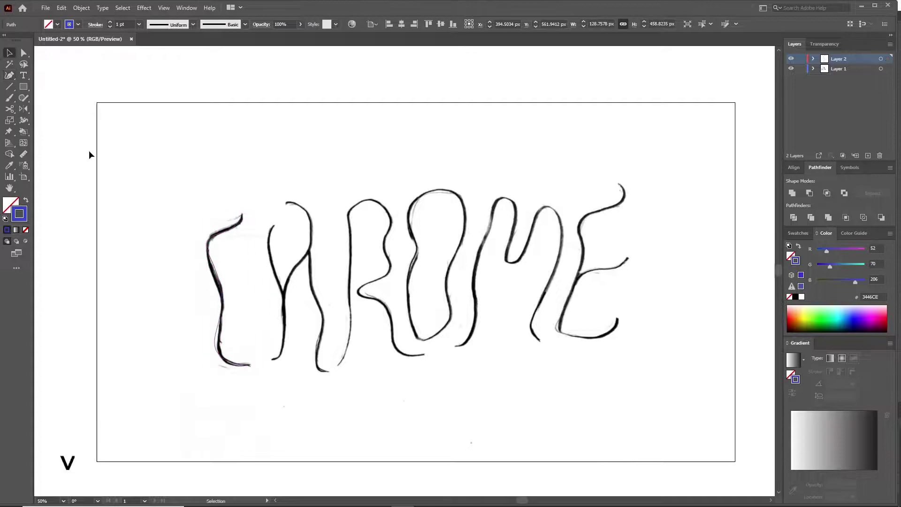
# Set the stroke weight to 12 pt and trace the curves of the sketched letter H
pyautogui.click(139, 24)
pyautogui.click(274, 225)
pyautogui.click(272, 361)
pyautogui.press('v')
pyautogui.click(9, 75)
pyautogui.click(309, 245)
pyautogui.click(327, 371)
pyautogui.press('p')
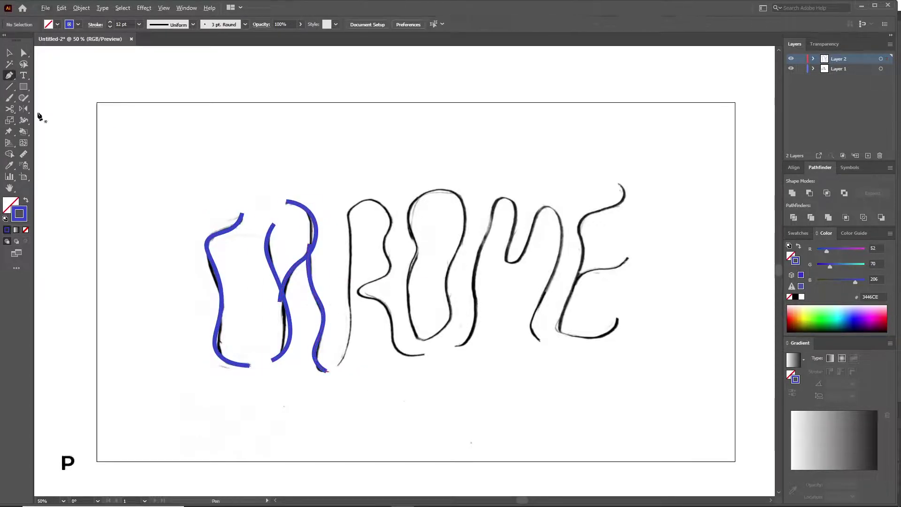
# Trace the sketched letters R and O with curved paths
pyautogui.click(339, 364)
pyautogui.click(424, 355)
pyautogui.click(409, 281)
# Trace the sketched letter M as one continuous curve, redoing the point at its middle dip
pyautogui.click(457, 345)
pyautogui.click(493, 204)
pyautogui.click(506, 198)
pyautogui.click(512, 261)
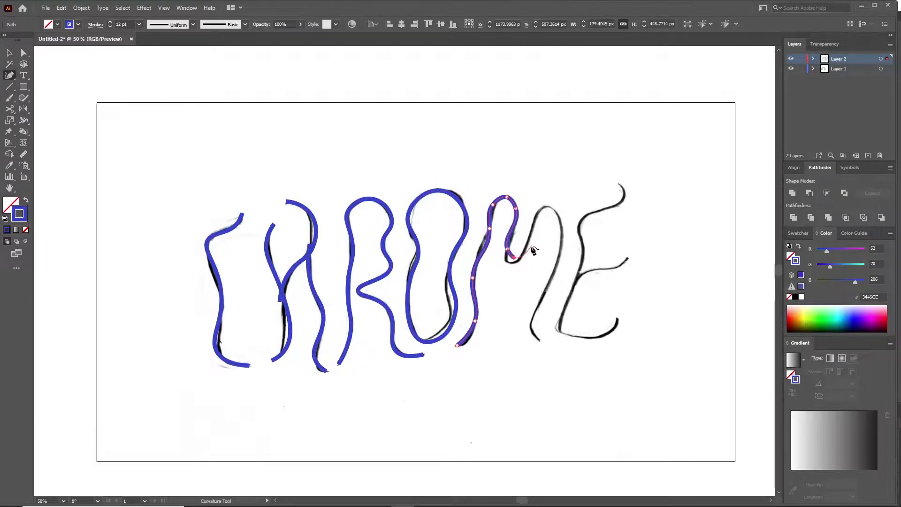
pyautogui.hotkey('ctrl', 'z')
pyautogui.click(515, 264)
pyautogui.click(547, 205)
pyautogui.click(541, 341)
# Trace the outer curve and the middle arm of the sketched letter E
pyautogui.press('p')
pyautogui.click(618, 183)
pyautogui.click(625, 199)
pyautogui.click(617, 319)
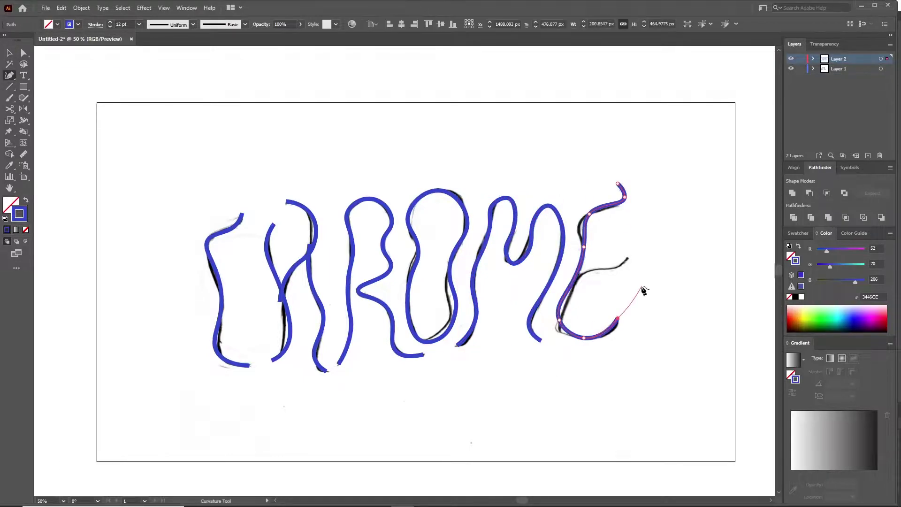
pyautogui.click(627, 258)
pyautogui.click(579, 274)
# Refine the letter curves' anchor points, with the sketch layer hidden and the strokes thickened to 33 pt
pyautogui.press('a')
pyautogui.keyDown('alt'); pyautogui.scroll(3, 279, 238); pyautogui.keyUp('alt')
pyautogui.moveTo(369, 256); pyautogui.dragTo(382, 257)
pyautogui.keyDown('alt'); pyautogui.scroll(-4, 596, 295); pyautogui.keyUp('alt')
pyautogui.keyDown('alt'); pyautogui.scroll(-3, 224, 335); pyautogui.keyUp('alt')
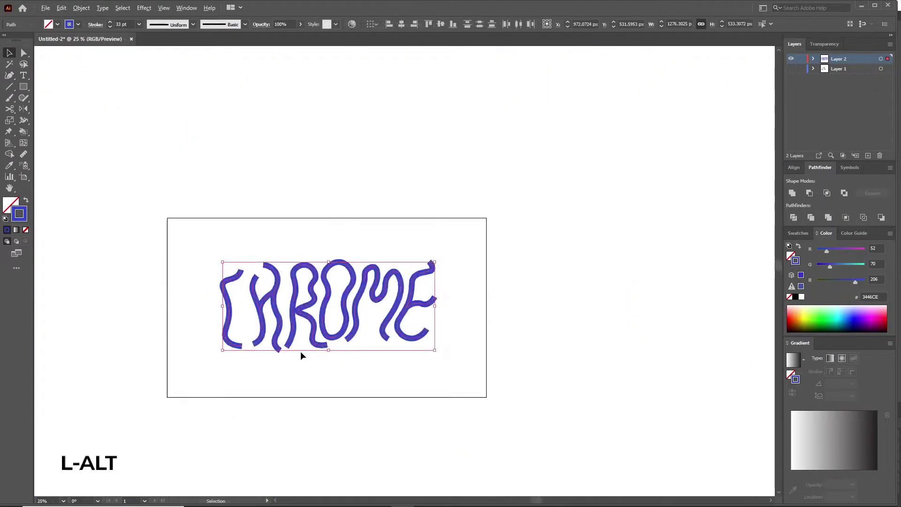
pyautogui.keyDown('alt'); pyautogui.scroll(5, 346, 346); pyautogui.keyUp('alt')
pyautogui.moveTo(353, 304); pyautogui.dragTo(364, 307)
pyautogui.moveTo(406, 237); pyautogui.dragTo(401, 239)
pyautogui.keyDown('alt'); pyautogui.scroll(-4, 421, 327); pyautogui.keyUp('alt')
# Select the letters M and E and nudge them right, away from the O
pyautogui.press('a')
pyautogui.moveTo(417, 206)
pyautogui.mouseDown()
pyautogui.moveTo(534, 326)
pyautogui.moveTo(533, 287)
pyautogui.moveTo(509, 267)
pyautogui.mouseUp()
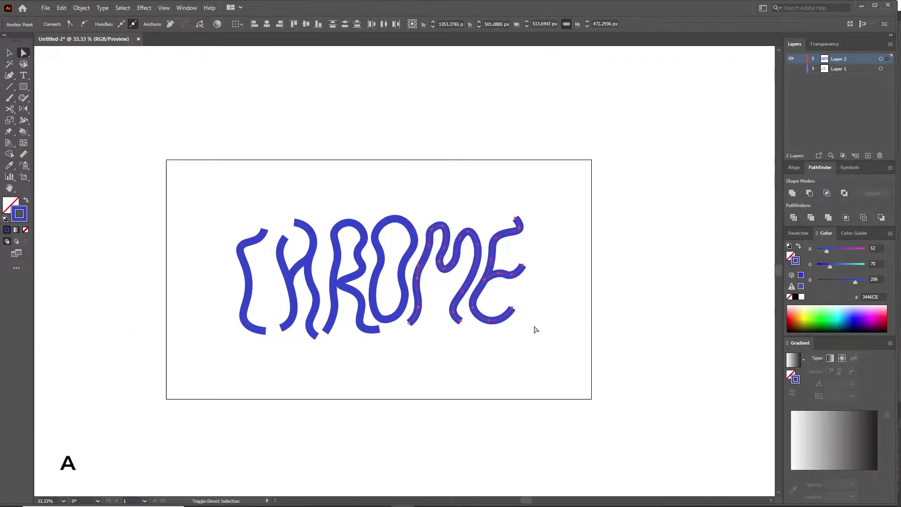
pyautogui.press('v')
pyautogui.hotkey('shift', 'Right')
pyautogui.hotkey('shift', 'Right')
pyautogui.hotkey('shift', 'Right')
pyautogui.press('Right')
pyautogui.hotkey('shift', 'Right')
pyautogui.click(497, 366)
# Shift individual letters and curve points slightly to even out the spacing of the lettering
pyautogui.keyDown('alt'); pyautogui.scroll(-1, 496, 366); pyautogui.keyUp('alt')
pyautogui.keyDown('alt'); pyautogui.scroll(3, 338, 322); pyautogui.keyUp('alt')
pyautogui.moveTo(347, 265); pyautogui.dragTo(343, 265)
pyautogui.moveTo(272, 271); pyautogui.dragTo(268, 269)
pyautogui.click(301, 300)
pyautogui.keyDown('alt'); pyautogui.scroll(-3, 338, 322); pyautogui.keyUp('alt')
pyautogui.keyDown('alt'); pyautogui.scroll(2, 395, 357); pyautogui.keyUp('alt')
pyautogui.moveTo(395, 357); pyautogui.dragTo(384, 392)
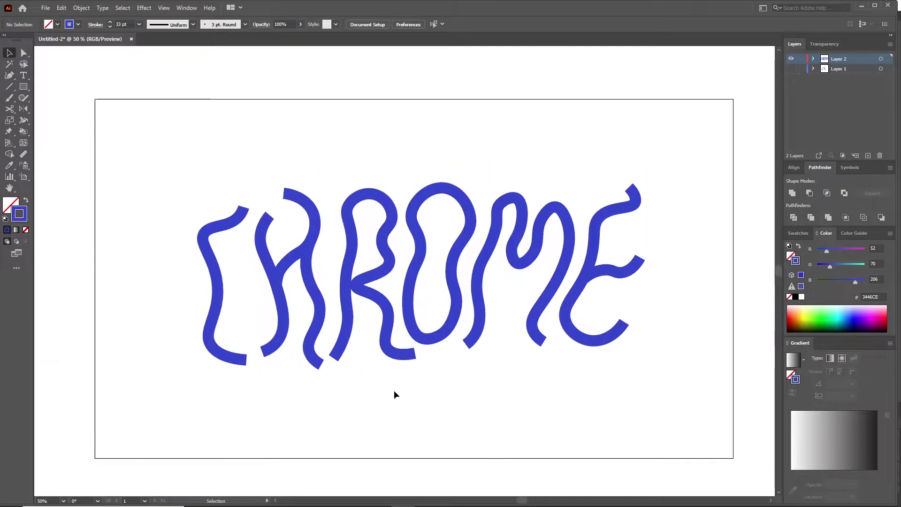
pyautogui.keyDown('alt'); pyautogui.scroll(3, 263, 197); pyautogui.keyUp('alt')
pyautogui.keyDown('alt'); pyautogui.scroll(-4, 361, 247); pyautogui.keyUp('alt')
# Give all the letter strokes rounded caps and rounded corners
pyautogui.moveTo(361, 243); pyautogui.dragTo(423, 272)
pyautogui.keyDown('alt'); pyautogui.scroll(1, 192, 219); pyautogui.keyUp('alt')
pyautogui.moveTo(192, 218); pyautogui.dragTo(210, 241)
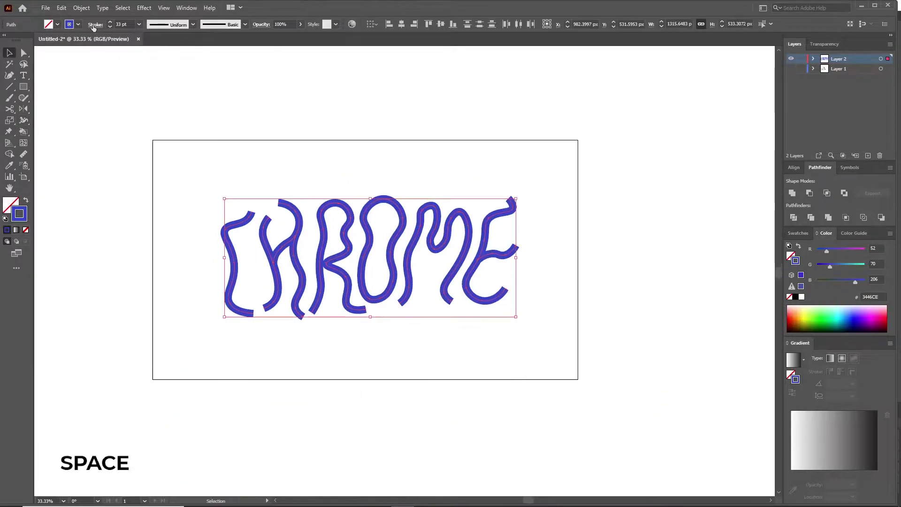
pyautogui.click(95, 24)
pyautogui.click(46, 49)
pyautogui.click(46, 61)
pyautogui.click(311, 170)
pyautogui.hotkey('ctrl', 'a')
pyautogui.keyDown('alt'); pyautogui.scroll(2, 186, 228); pyautogui.keyUp('alt')
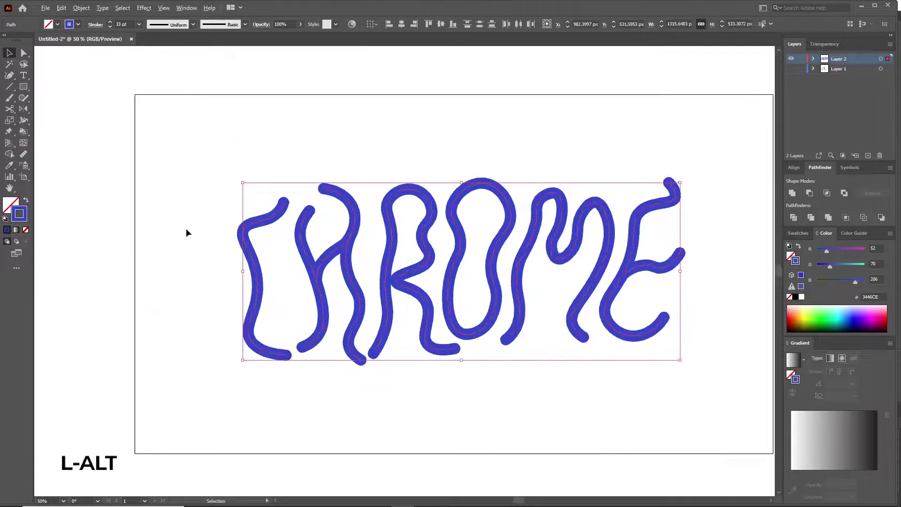
# Vary the stroke thickness along the letters C, H, R and O with the Width tool
pyautogui.click(23, 120)
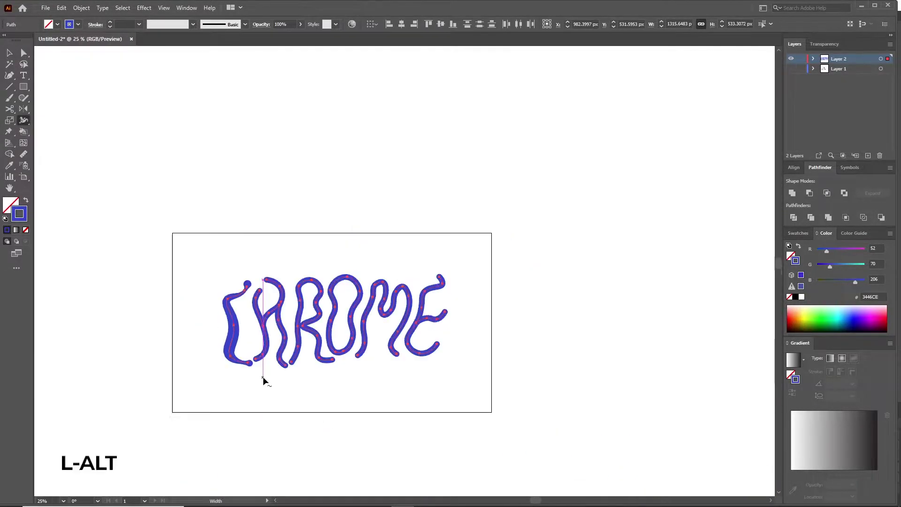
pyautogui.keyDown('alt'); pyautogui.scroll(4, 274, 329); pyautogui.keyUp('alt')
pyautogui.moveTo(378, 230); pyautogui.dragTo(391, 231)
pyautogui.keyDown('alt'); pyautogui.scroll(-3, 464, 382); pyautogui.keyUp('alt')
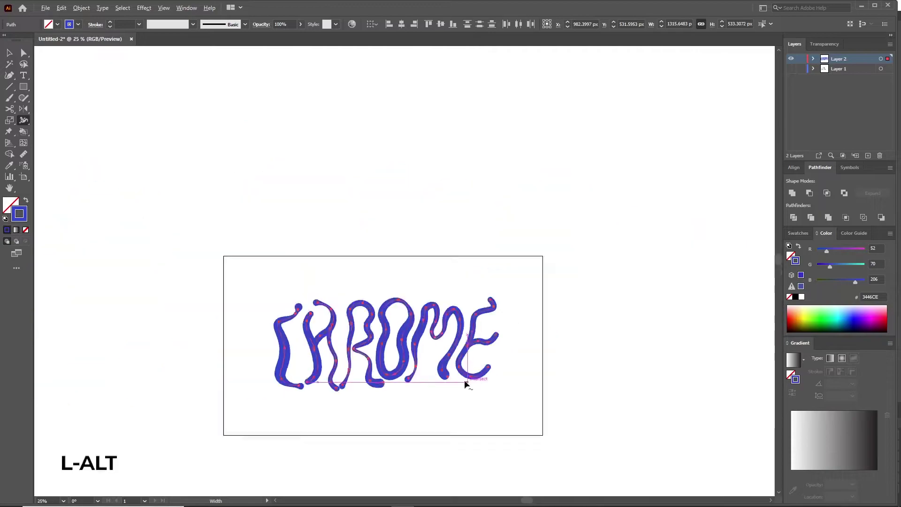
# Vary the stroke thickness along the letters M and E with the Width tool
pyautogui.keyDown('alt'); pyautogui.scroll(3, 464, 383); pyautogui.keyUp('alt')
pyautogui.moveTo(486, 213); pyautogui.dragTo(497, 216)
pyautogui.keyDown('alt'); pyautogui.scroll(2, 431, 233); pyautogui.keyUp('alt')
pyautogui.moveTo(426, 232); pyautogui.dragTo(430, 233)
pyautogui.keyDown('alt'); pyautogui.scroll(-1, 431, 233); pyautogui.keyUp('alt')
pyautogui.press('a')
pyautogui.click(409, 416)
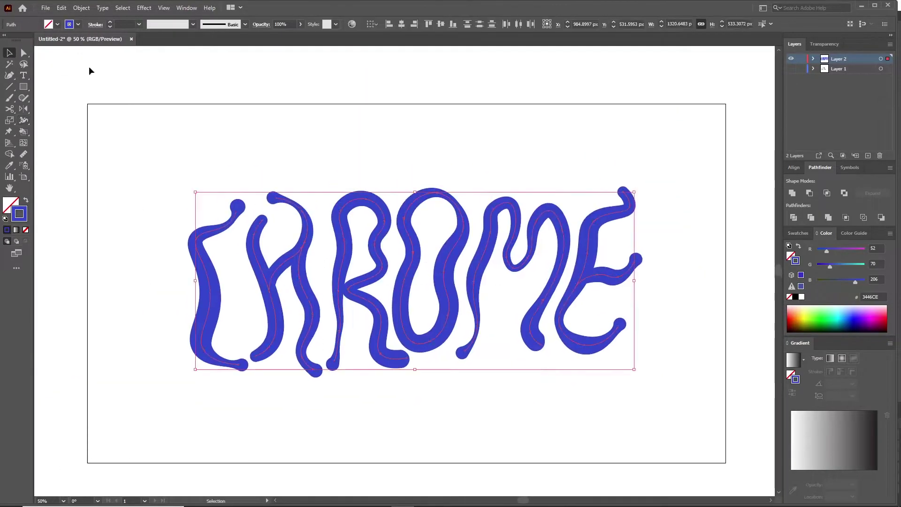
# Expand the appearance of all the letter strokes into filled shapes
pyautogui.keyDown('ctrl'); pyautogui.scroll(-2, 583, 443); pyautogui.keyUp('ctrl')
pyautogui.click(83, 10)
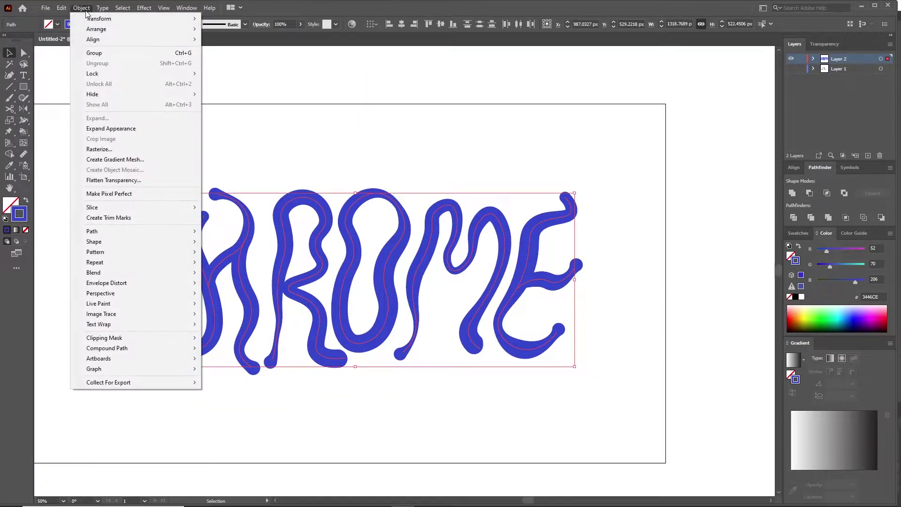
pyautogui.click(127, 127)
# Apply Simplify to the paths of the expanded lettering
pyautogui.click(81, 8)
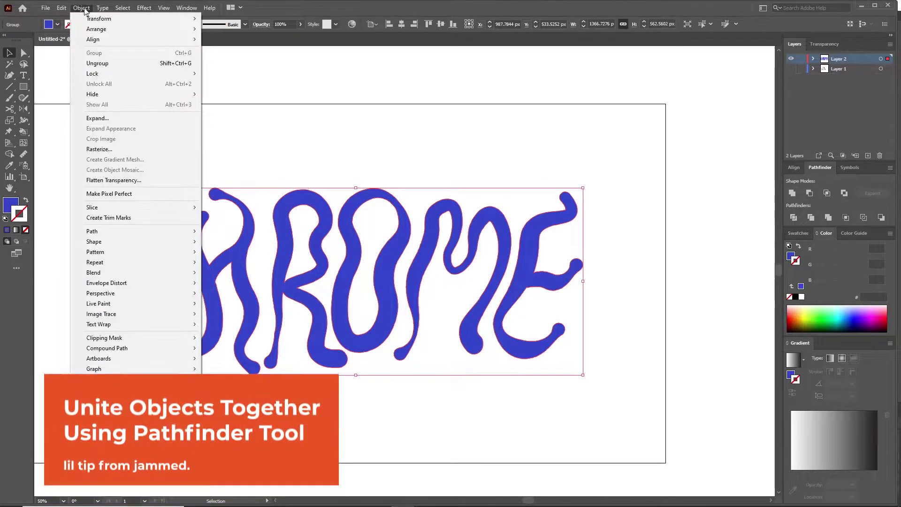
pyautogui.click(93, 53)
pyautogui.click(81, 8)
pyautogui.moveTo(151, 232)
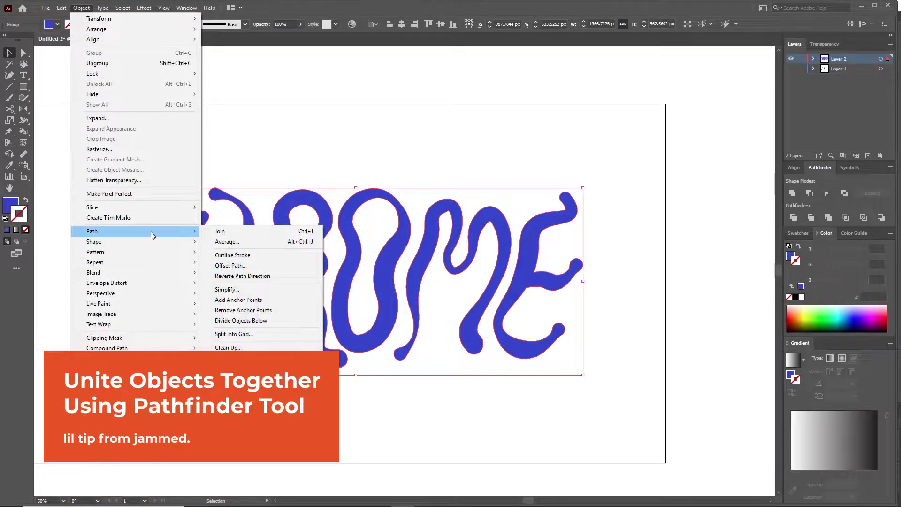
pyautogui.click(246, 290)
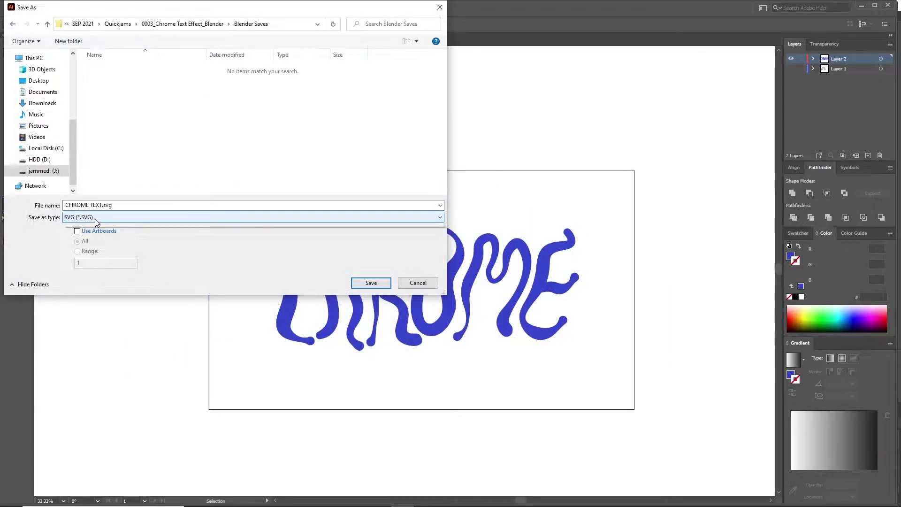
# Save the lettering as CHROME TEXT in SVG format with the SVG 1.1 profile
pyautogui.click(96, 221)
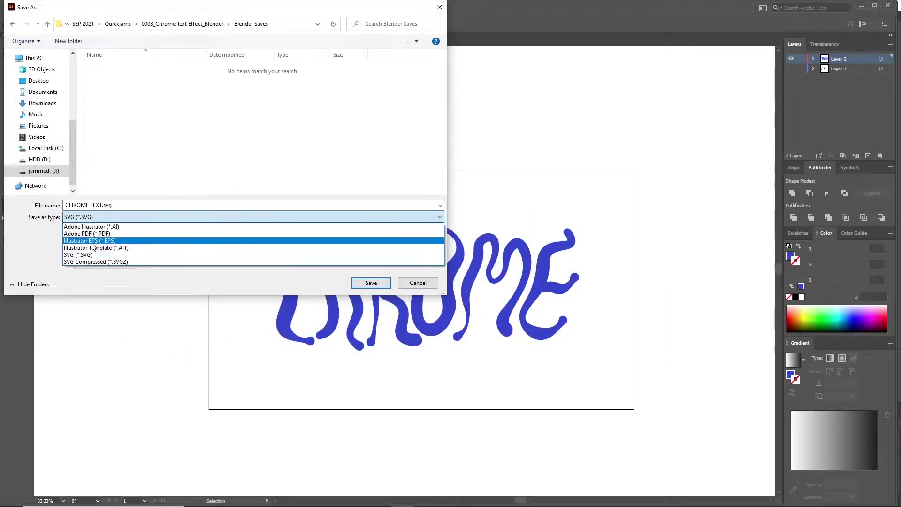
pyautogui.click(89, 261)
pyautogui.click(371, 283)
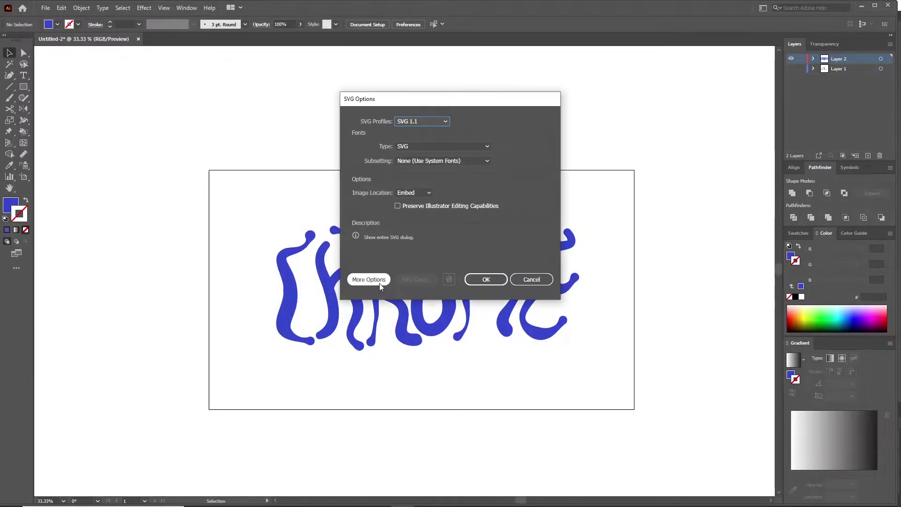
pyautogui.click(486, 279)
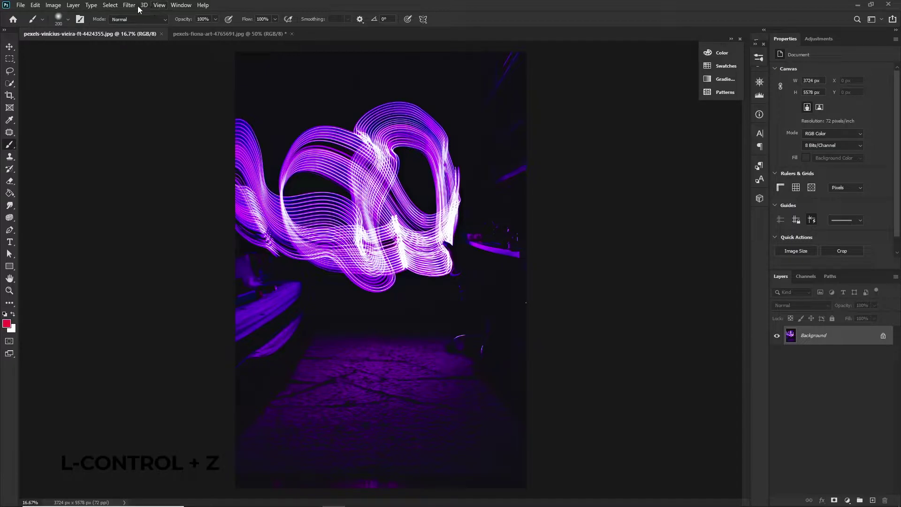
# In Photoshop, warp the purple light-trail photo into fluid swirls with Liquify and a 2100 px brush, and save it as a new file
pyautogui.click(129, 5)
pyautogui.click(141, 81)
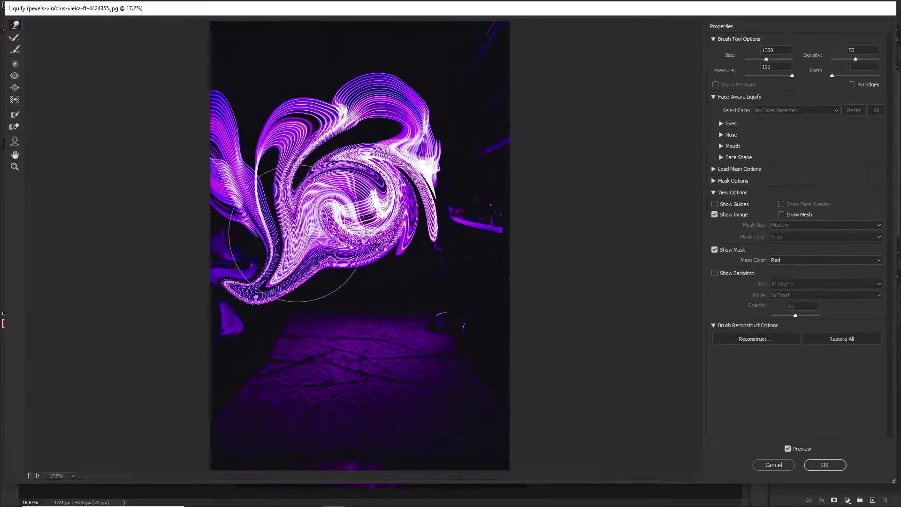
pyautogui.press(']')
pyautogui.press(']')
pyautogui.press(']')
pyautogui.press(']')
pyautogui.press(']')
pyautogui.press(']')
pyautogui.press(']')
pyautogui.press(']')
pyautogui.moveTo(297, 233)
pyautogui.mouseDown()
pyautogui.moveTo(332, 101)
pyautogui.moveTo(198, 373)
pyautogui.moveTo(270, 342)
pyautogui.moveTo(292, 235)
pyautogui.mouseUp()
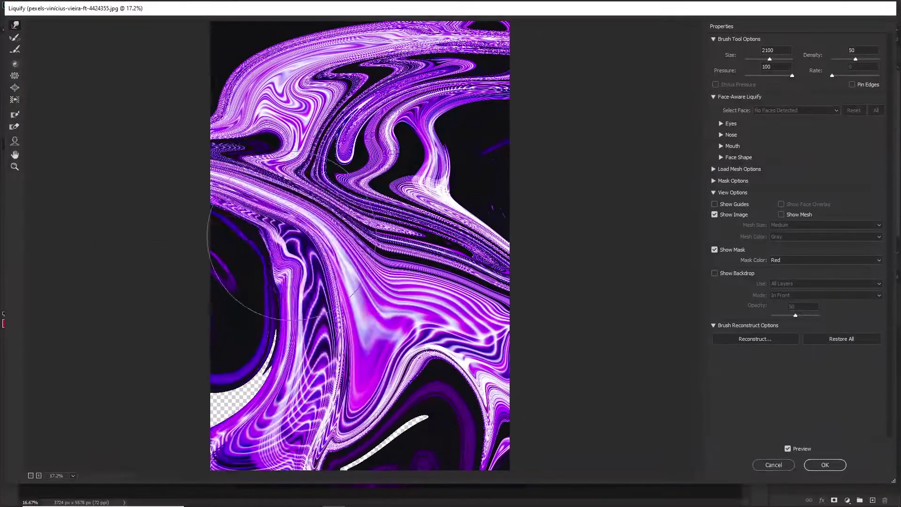
pyautogui.hotkey('ctrl', 'z')
pyautogui.click(807, 462)
pyautogui.click(21, 5)
pyautogui.click(56, 116)
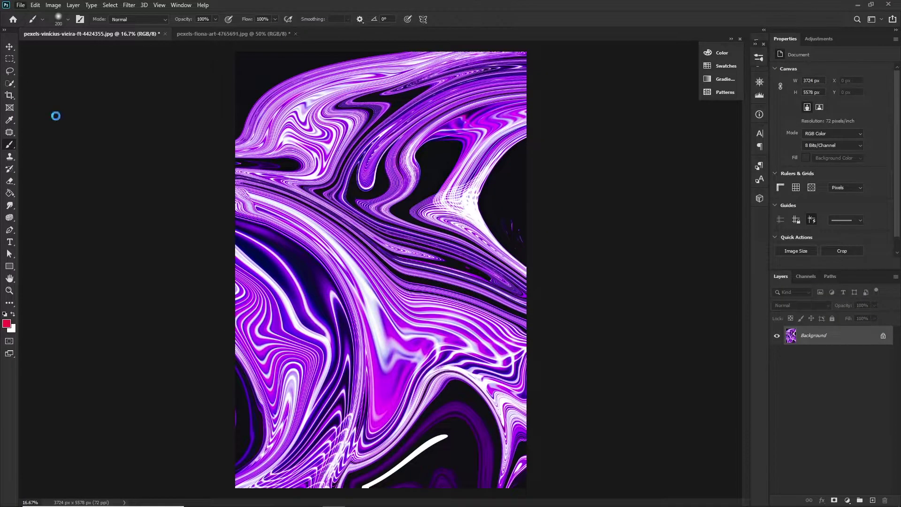
# In Blender, delete the default cube and import CHROME TEXT-01.svg from the Blender Saves folder
pyautogui.scroll(5, 44, 100)
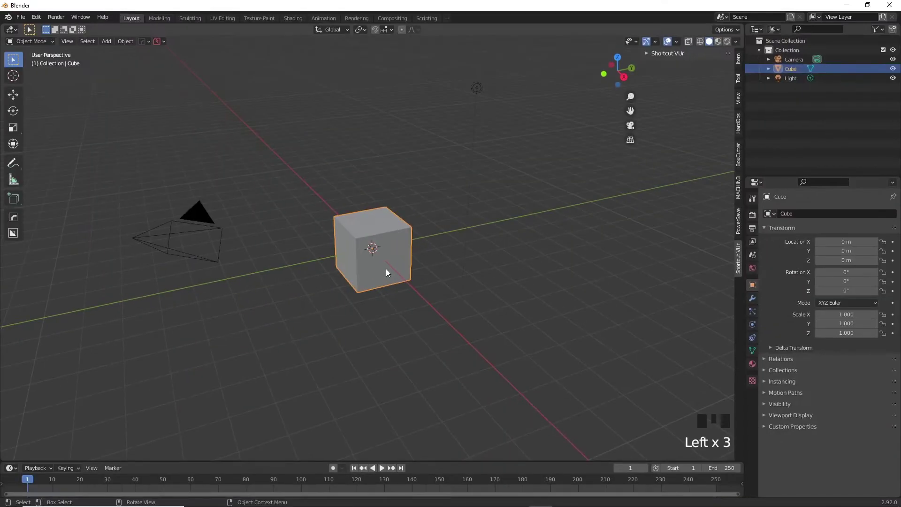
pyautogui.press('Delete')
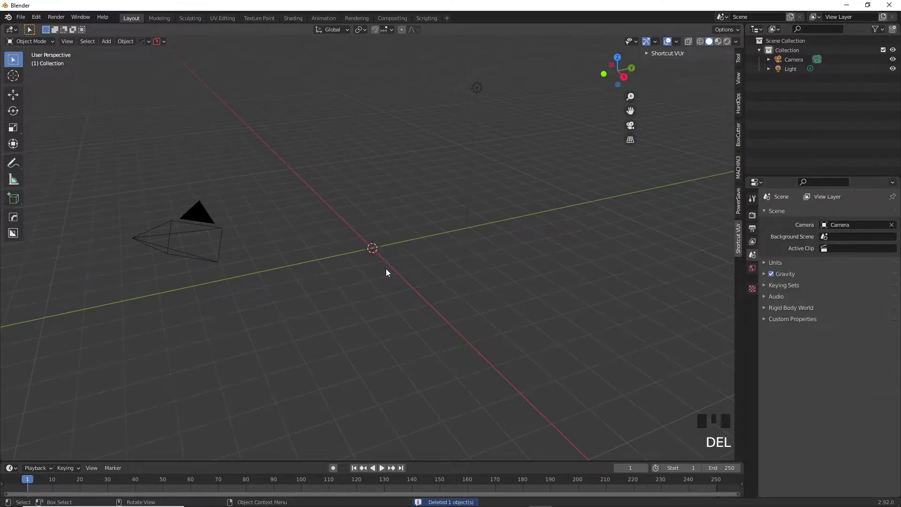
pyautogui.click(21, 17)
pyautogui.moveTo(65, 147)
pyautogui.click(144, 174)
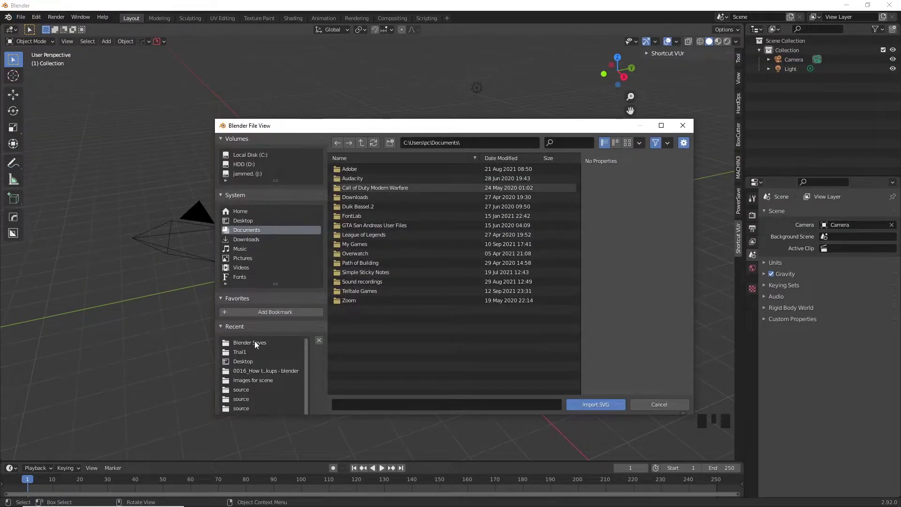
pyautogui.click(254, 342)
pyautogui.doubleClick(379, 171)
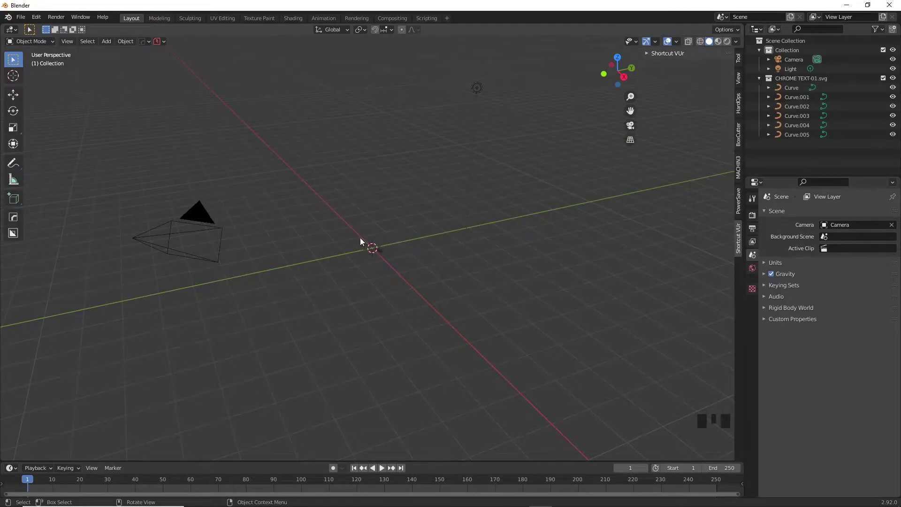
# Scale all the imported letter curves up by about 13.63
pyautogui.press('s')
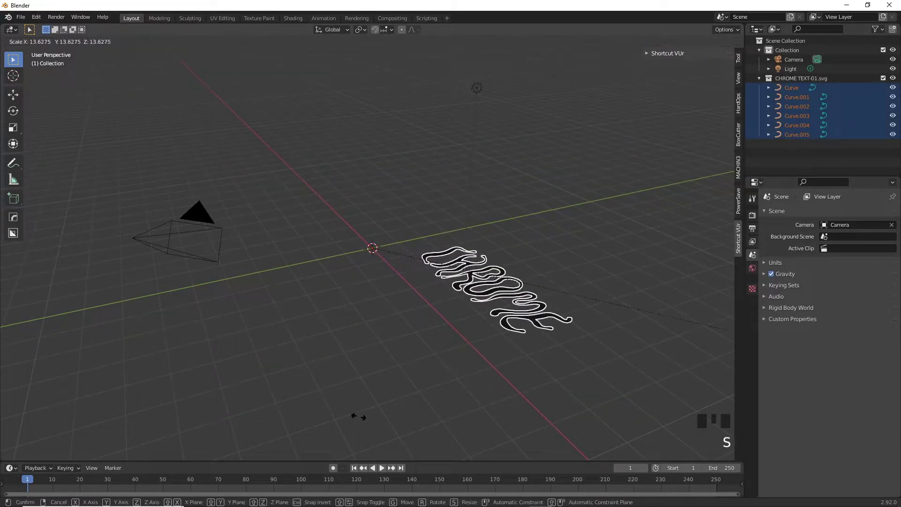
pyautogui.click(359, 416)
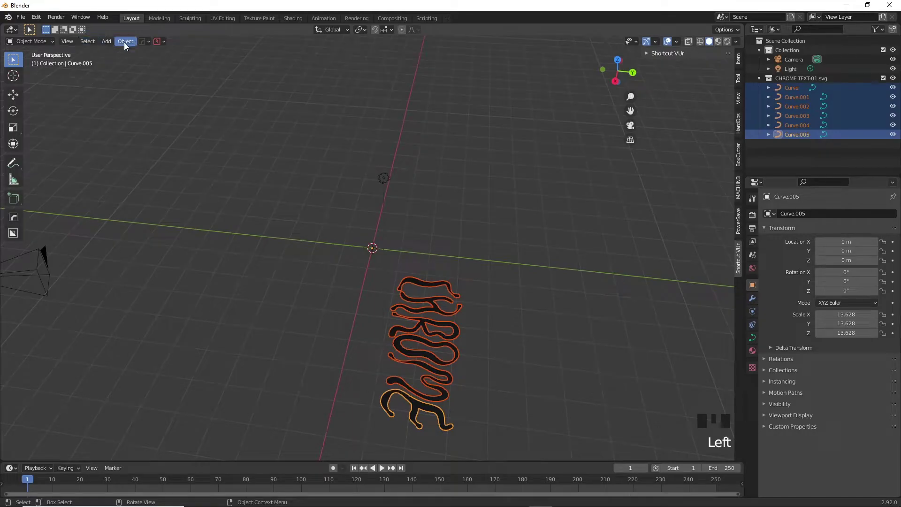
# Convert the letter curves to meshes and join them into one object
pyautogui.click(125, 42)
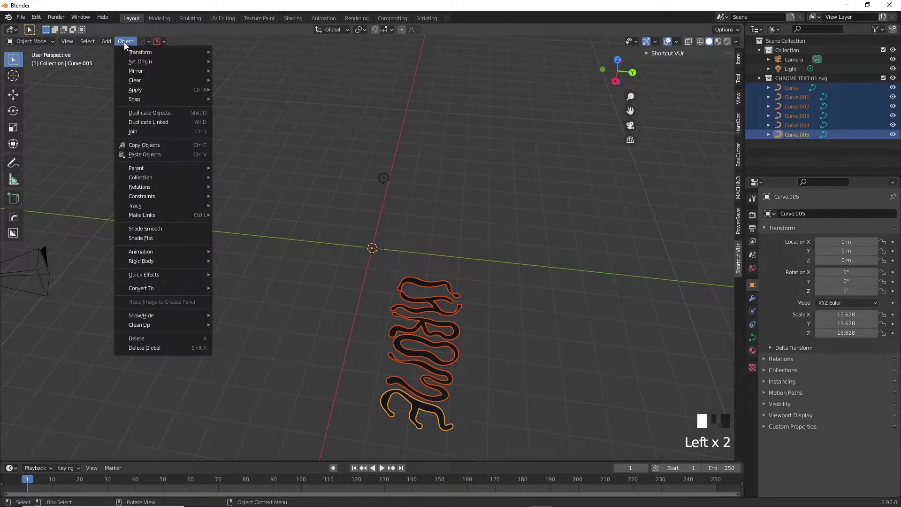
pyautogui.moveTo(176, 286)
pyautogui.click(258, 302)
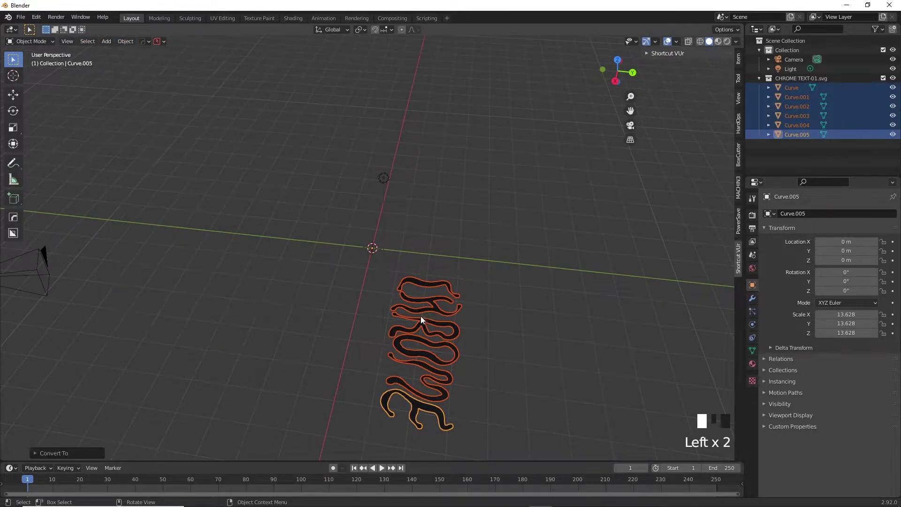
pyautogui.hotkey('ctrl', 'j')
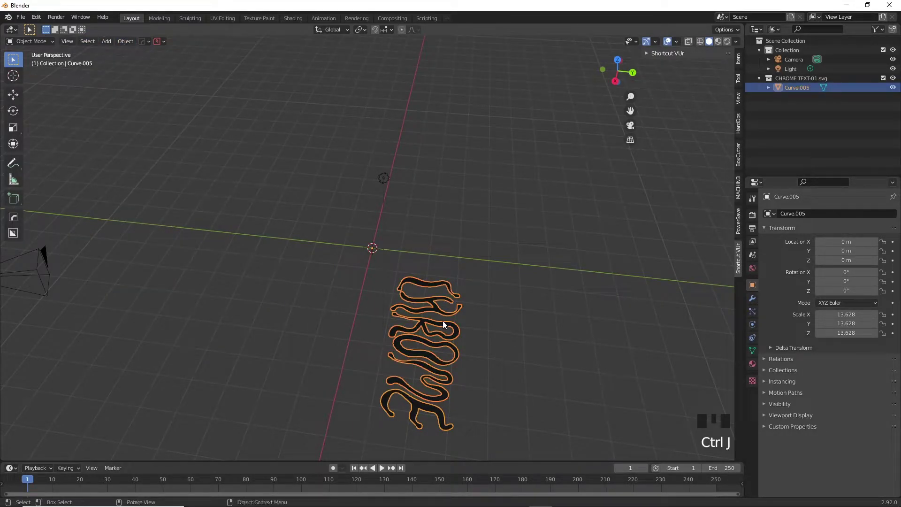
# Extrude all faces of the joined letters downward by about 0.1 m to give them thickness
pyautogui.moveTo(443, 322)
pyautogui.mouseDown(button='middle')
pyautogui.moveTo(452, 302)
pyautogui.moveTo(455, 314)
pyautogui.mouseUp(button='middle')
pyautogui.press('Tab')
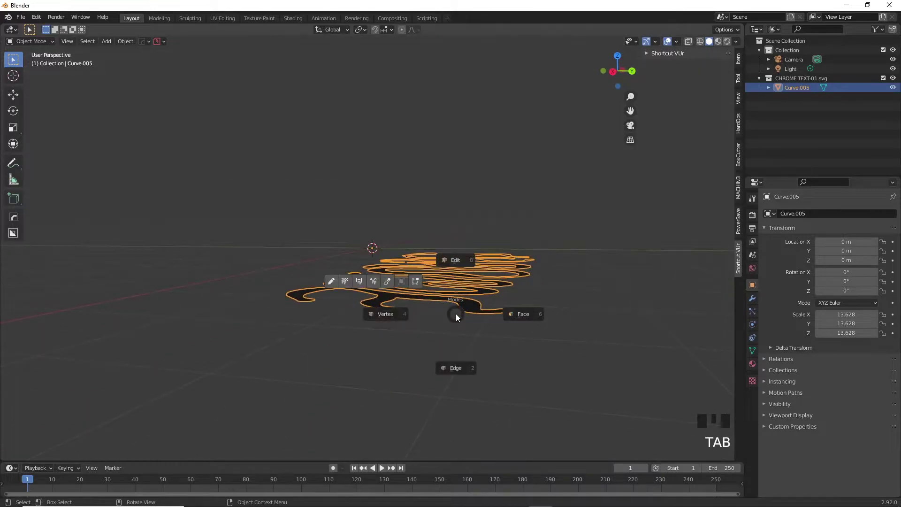
pyautogui.click(452, 260)
pyautogui.press('a')
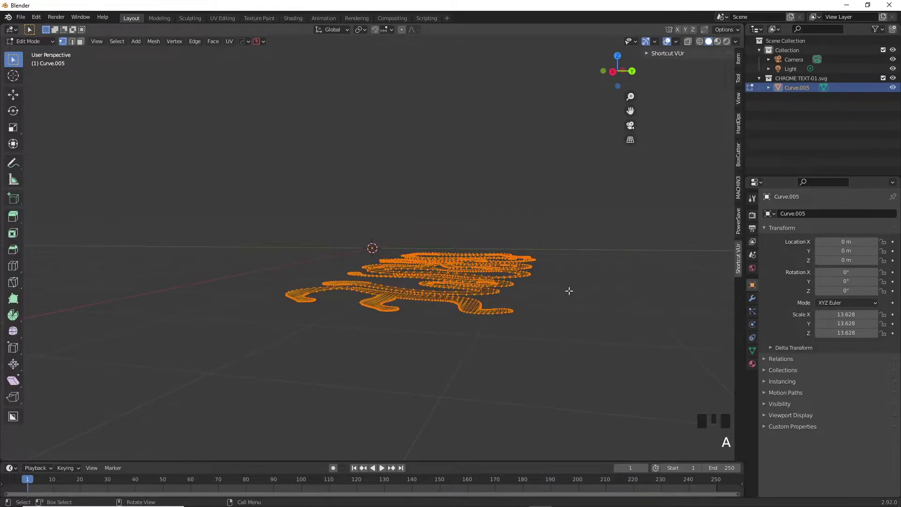
pyautogui.press('e')
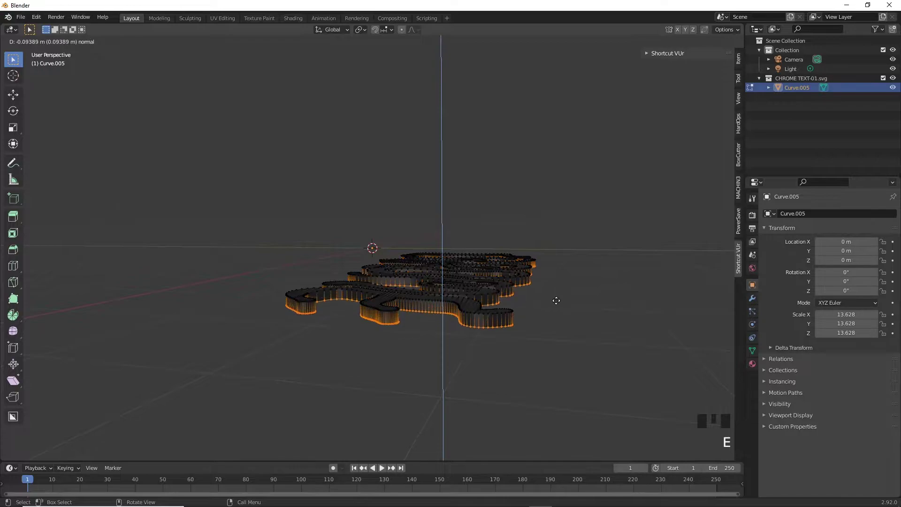
pyautogui.click(551, 304)
pyautogui.moveTo(551, 304); pyautogui.dragTo(702, 309, button='middle')
pyautogui.press('Tab')
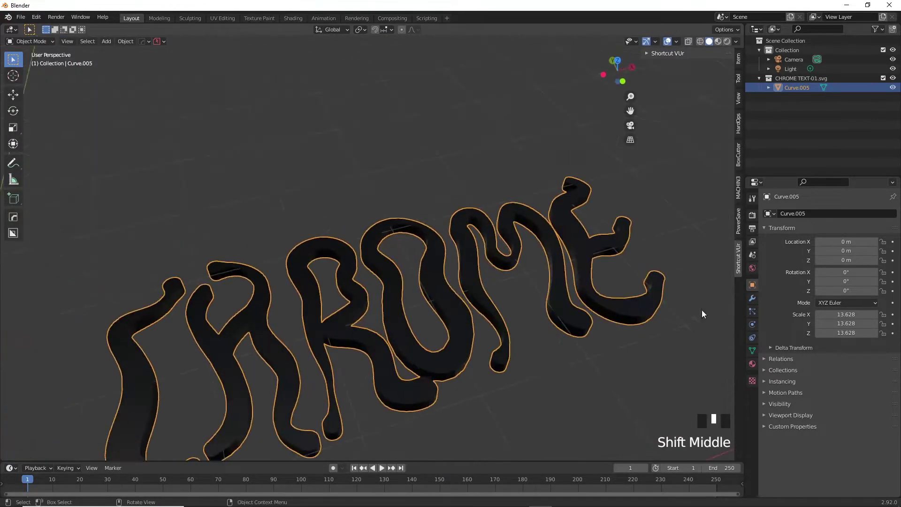
# Remove the imported material from the letters
pyautogui.click(752, 298)
pyautogui.click(752, 364)
pyautogui.click(893, 224)
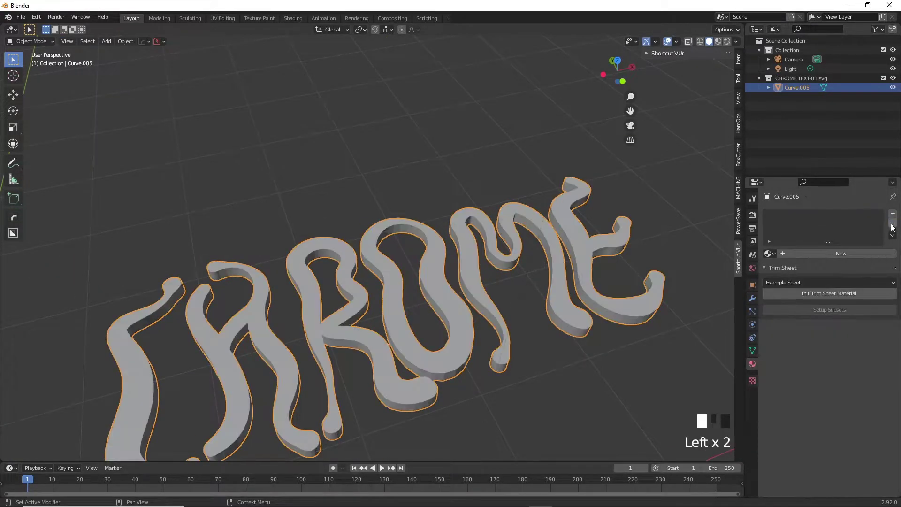
# Add a Remesh modifier in Voxel mode to the letters and set the voxel size to 0.0005 m
pyautogui.click(753, 296)
pyautogui.click(787, 215)
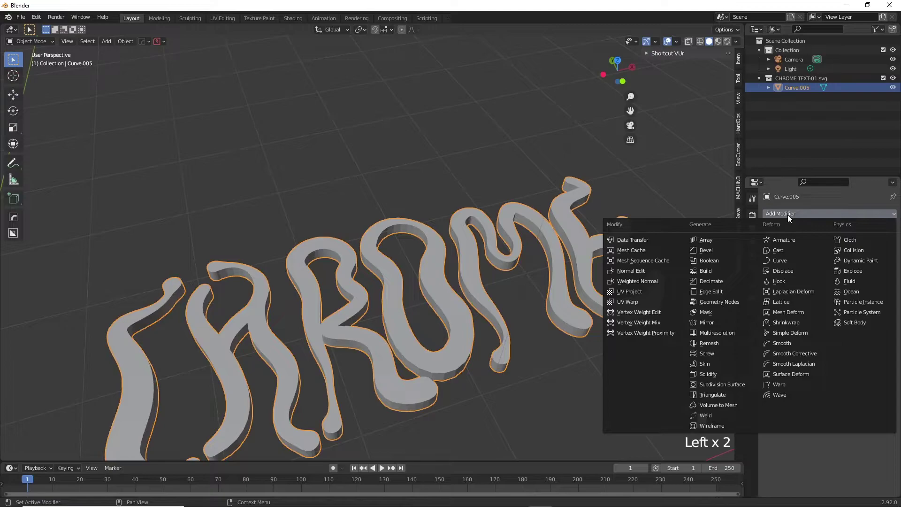
pyautogui.click(719, 341)
pyautogui.click(850, 255)
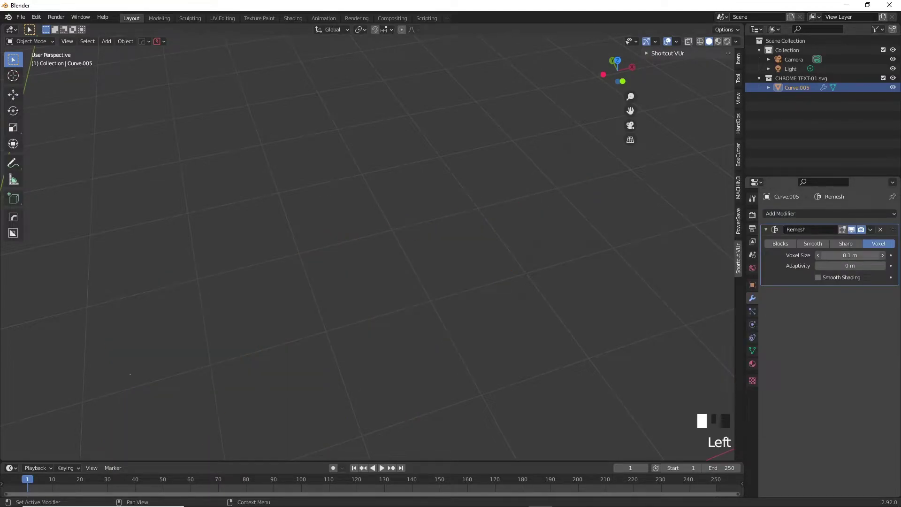
pyautogui.click(845, 256)
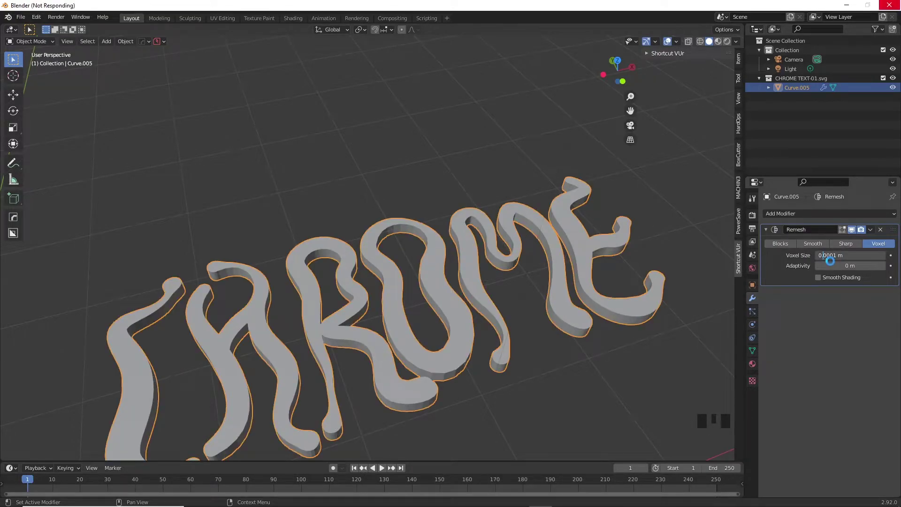
pyautogui.click(847, 264)
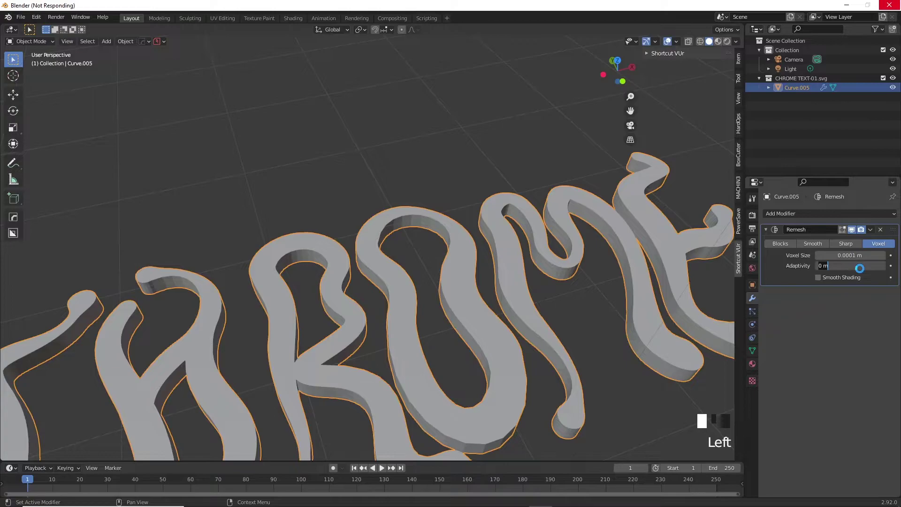
pyautogui.click(850, 255)
pyautogui.write('0.0005')
pyautogui.press('Return')
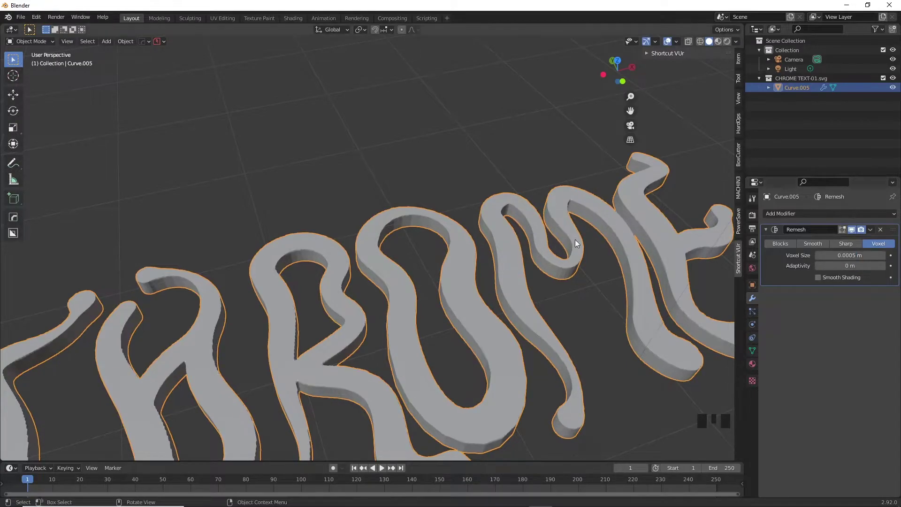
# Refine the Remesh voxel size to 0.0003 m, compare Smooth mode, and keep Voxel mode
pyautogui.moveTo(573, 243); pyautogui.dragTo(563, 291, button='middle')
pyautogui.keyDown('shift'); pyautogui.moveTo(563, 291); pyautogui.dragTo(732, 265, button='middle'); pyautogui.keyUp('shift')
pyautogui.scroll(5, 344, 230)
pyautogui.click(849, 255)
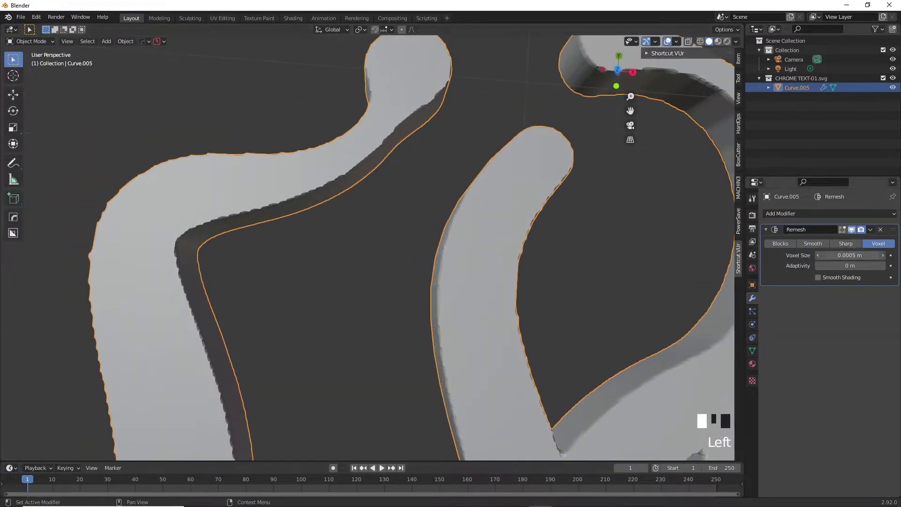
pyautogui.write('3')
pyautogui.press('Return')
pyautogui.scroll(3, 332, 187)
pyautogui.scroll(-8, 332, 187)
pyautogui.keyDown('shift'); pyautogui.moveTo(332, 187); pyautogui.dragTo(375, 202, button='middle'); pyautogui.keyUp('shift')
pyautogui.click(812, 243)
pyautogui.click(878, 244)
pyautogui.moveTo(610, 211); pyautogui.dragTo(615, 237, button='middle')
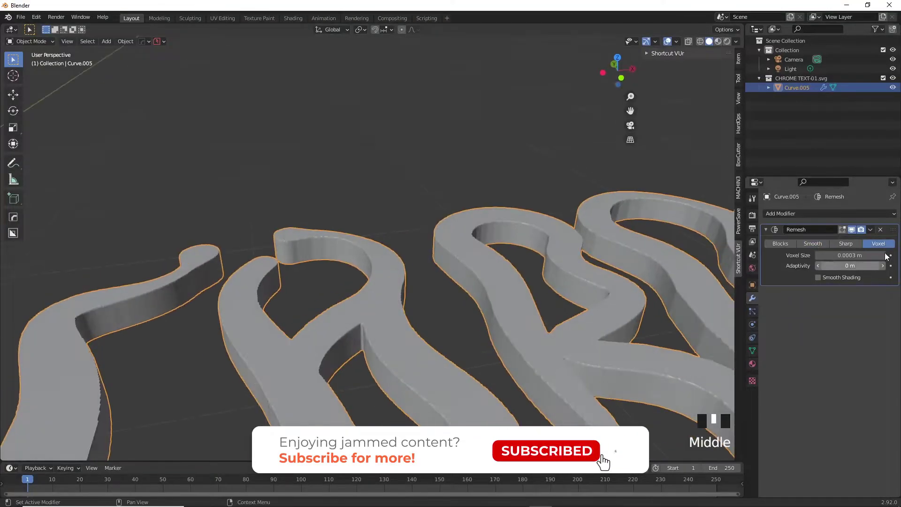
# Apply the Remesh modifier and shade the letters smooth
pyautogui.click(869, 230)
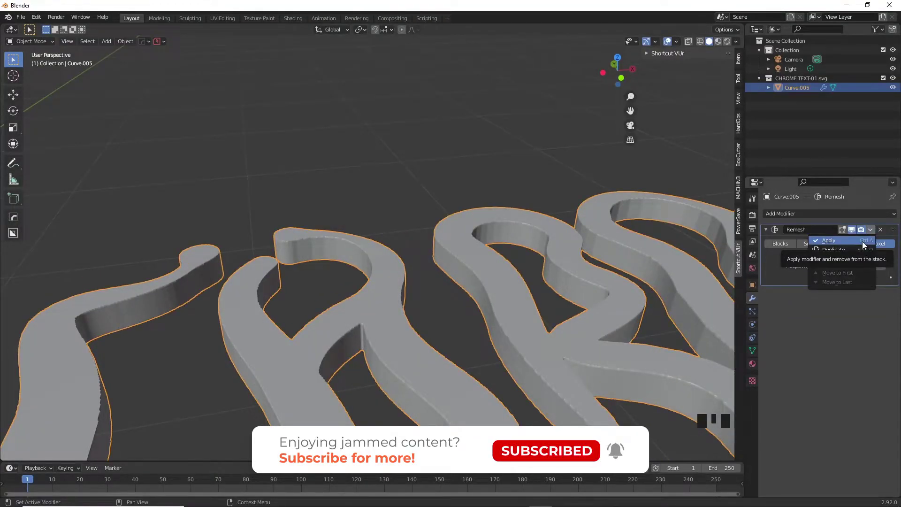
pyautogui.click(863, 241)
pyautogui.rightClick(372, 306)
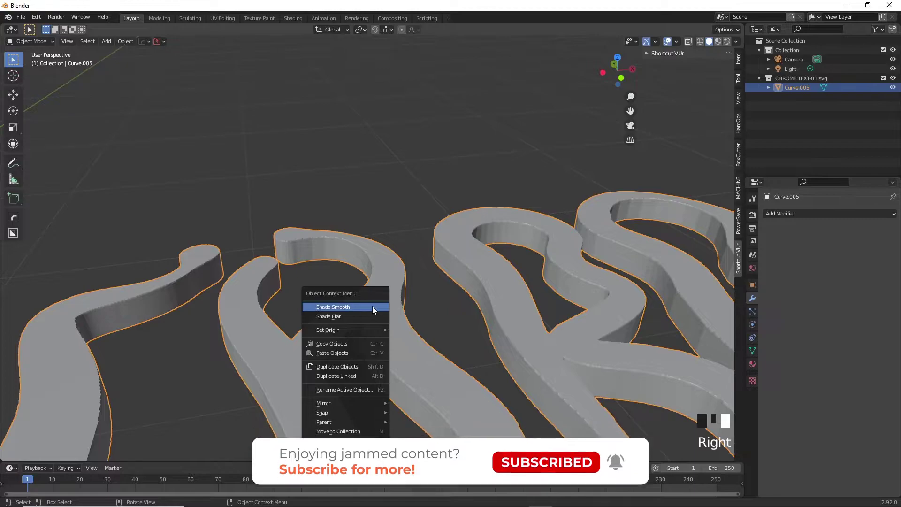
pyautogui.click(372, 306)
pyautogui.scroll(-4, 378, 307)
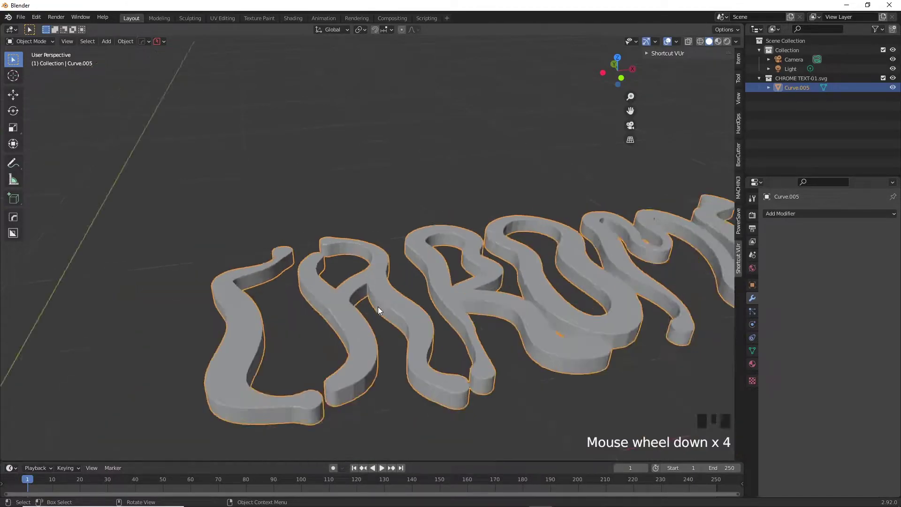
pyautogui.scroll(3, 212, 117)
pyautogui.moveTo(328, 225); pyautogui.dragTo(364, 157, button='middle')
pyautogui.click(365, 157)
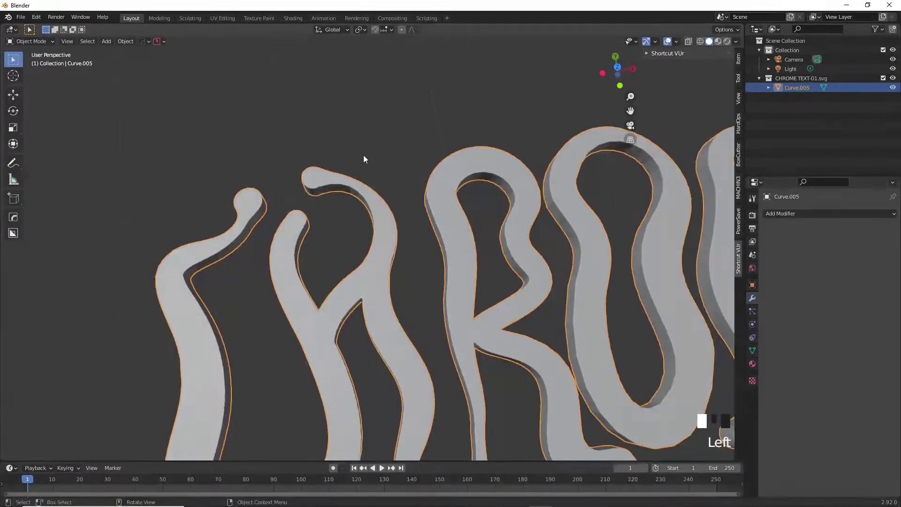
# In the Sculpting workspace, choose the Inflate/Deflate brush and smooth the edges along the letter C
pyautogui.scroll(-4, 364, 180)
pyautogui.click(196, 19)
pyautogui.keyDown('shift'); pyautogui.moveTo(612, 266); pyautogui.dragTo(371, 310, button='middle'); pyautogui.keyUp('shift')
pyautogui.moveTo(371, 212); pyautogui.dragTo(363, 290, button='middle')
pyautogui.scroll(3, 67, 173)
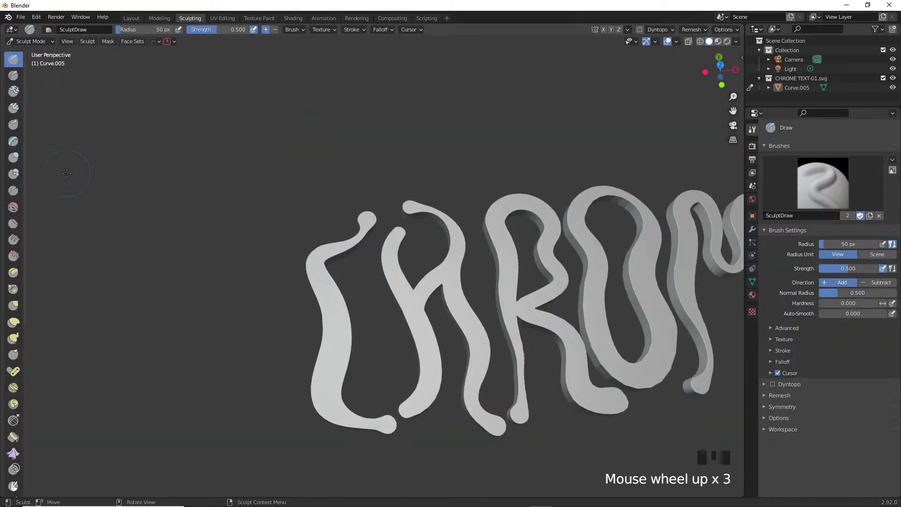
pyautogui.click(12, 160)
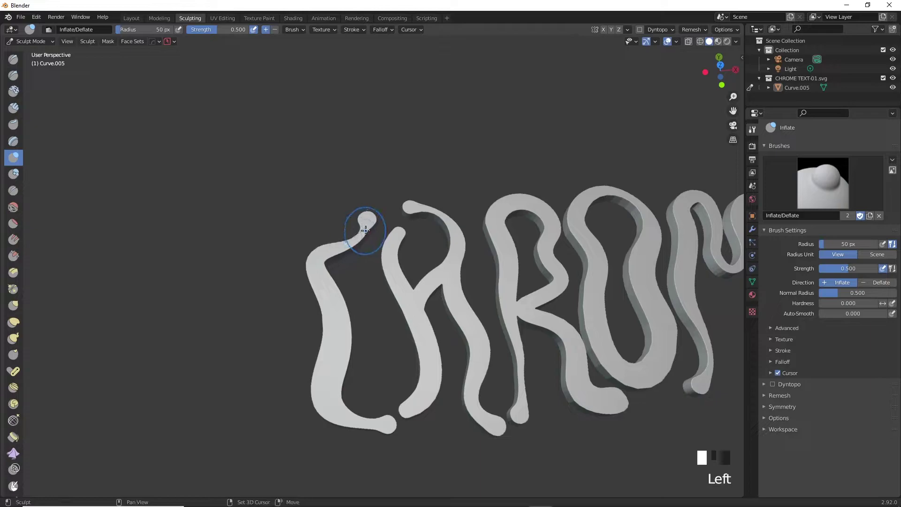
pyautogui.keyDown('shift'); pyautogui.moveTo(366, 229); pyautogui.dragTo(343, 241); pyautogui.keyUp('shift')
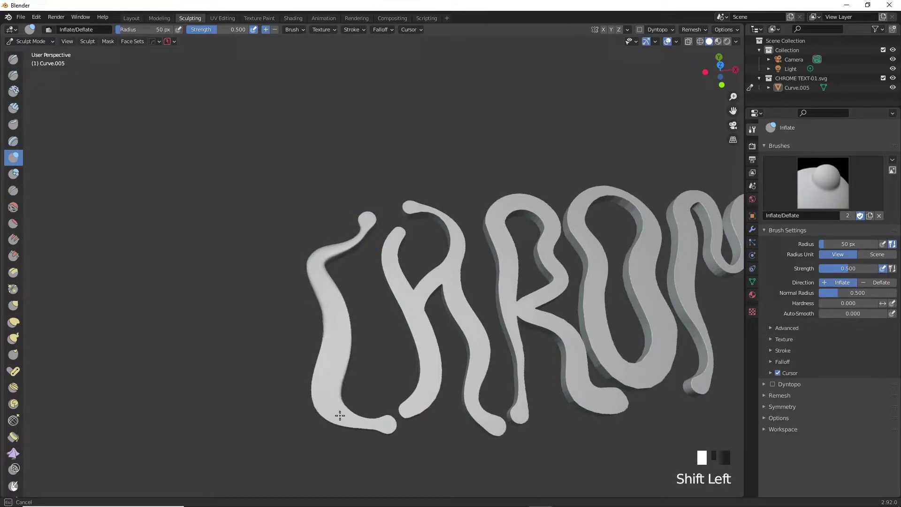
pyautogui.keyDown('shift'); pyautogui.moveTo(340, 415); pyautogui.dragTo(386, 424); pyautogui.keyUp('shift')
# Round the remaining letters into soft tubes with the Smooth brush at 372 px radius and the Inflate/Deflate brush
pyautogui.scroll(9, 336, 377)
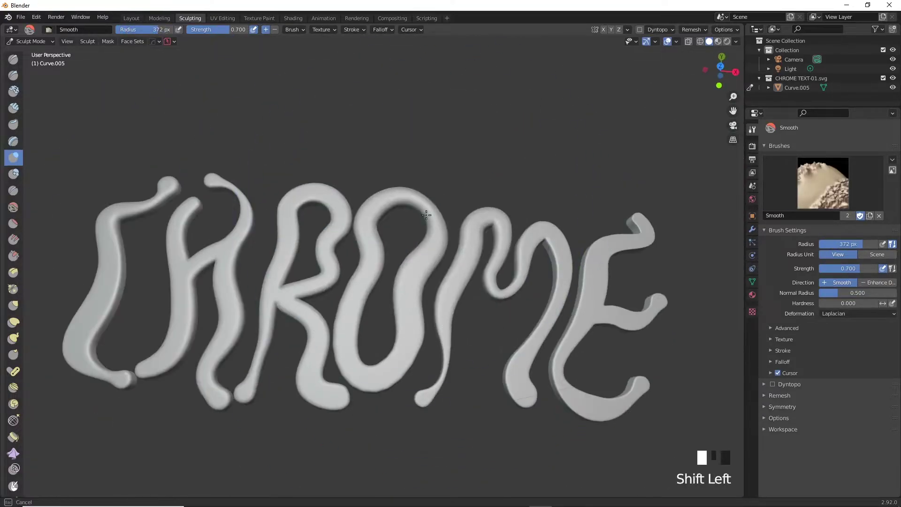
pyautogui.keyDown('shift'); pyautogui.moveTo(497, 277); pyautogui.dragTo(548, 291); pyautogui.keyUp('shift')
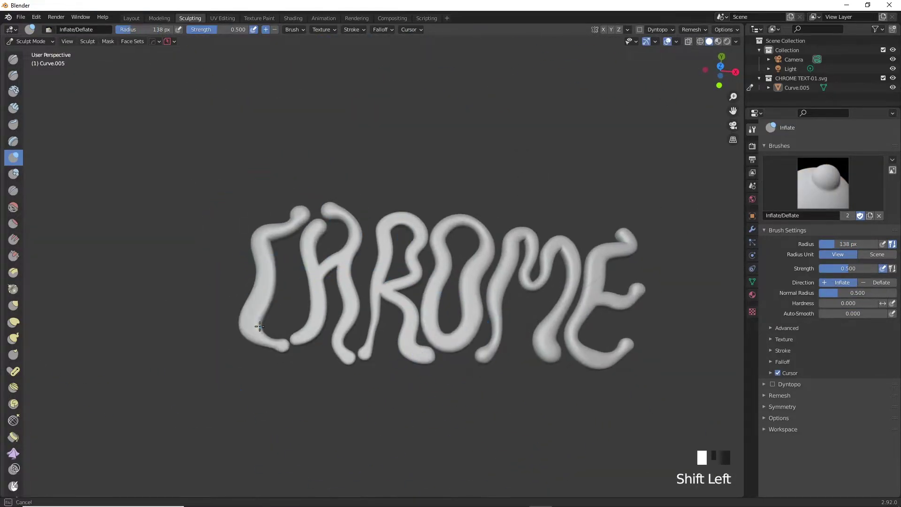
pyautogui.click(14, 322)
pyautogui.scroll(3, 382, 392)
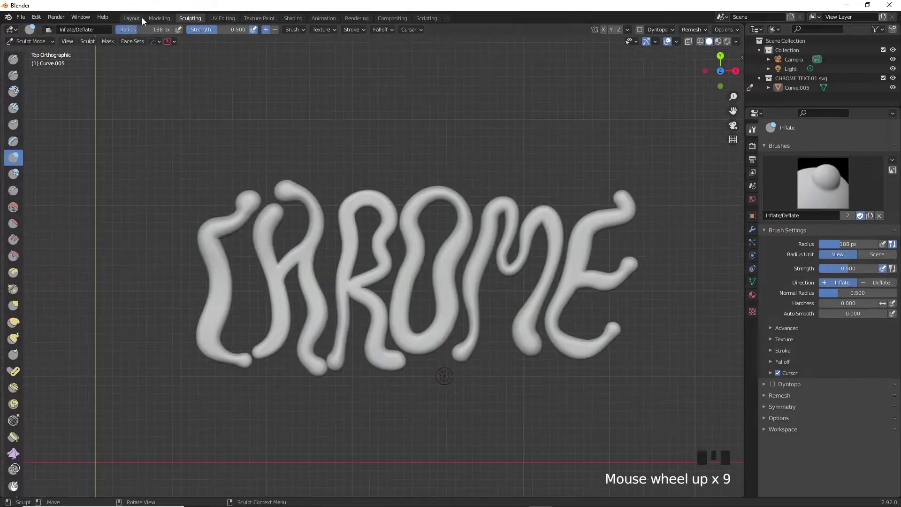
# Return to the Layout workspace and rotate the lettering 90° about the global X axis
pyautogui.click(131, 18)
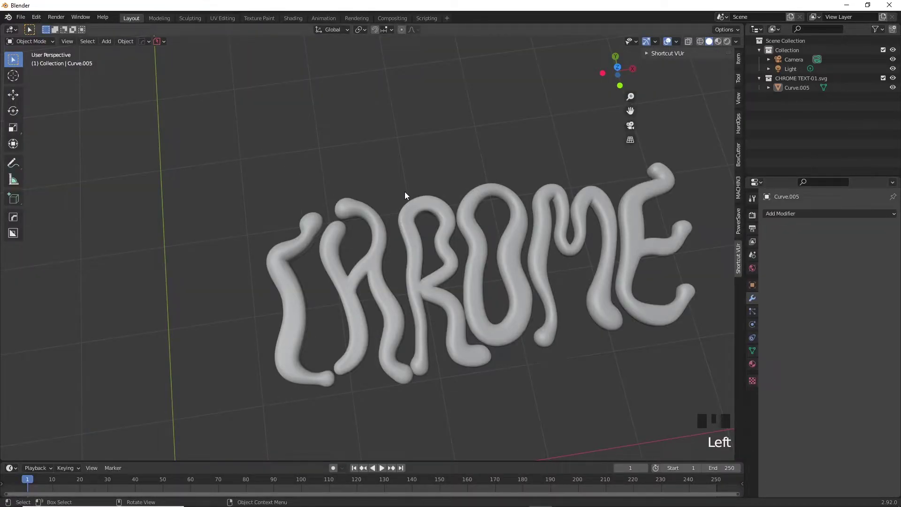
pyautogui.click(423, 241)
pyautogui.write('r')
pyautogui.write('x')
pyautogui.write('90')
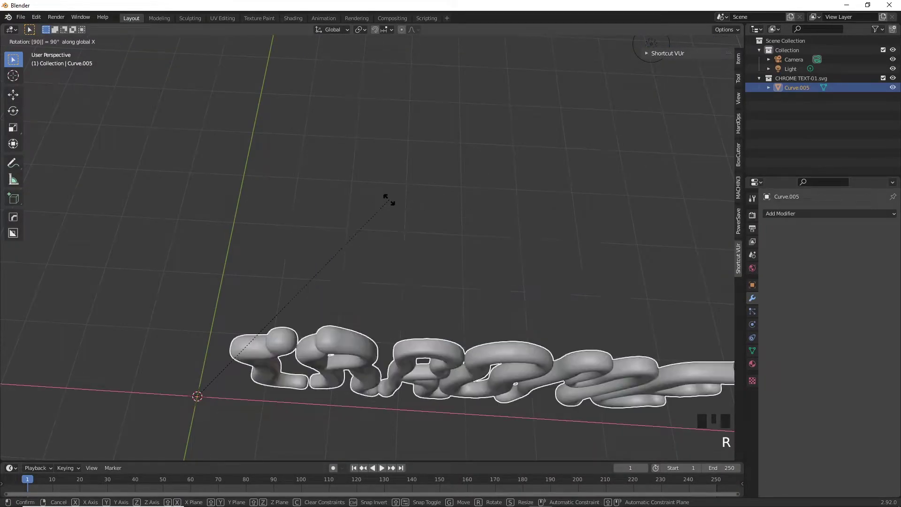
pyautogui.press('Return')
pyautogui.scroll(-3, 389, 203)
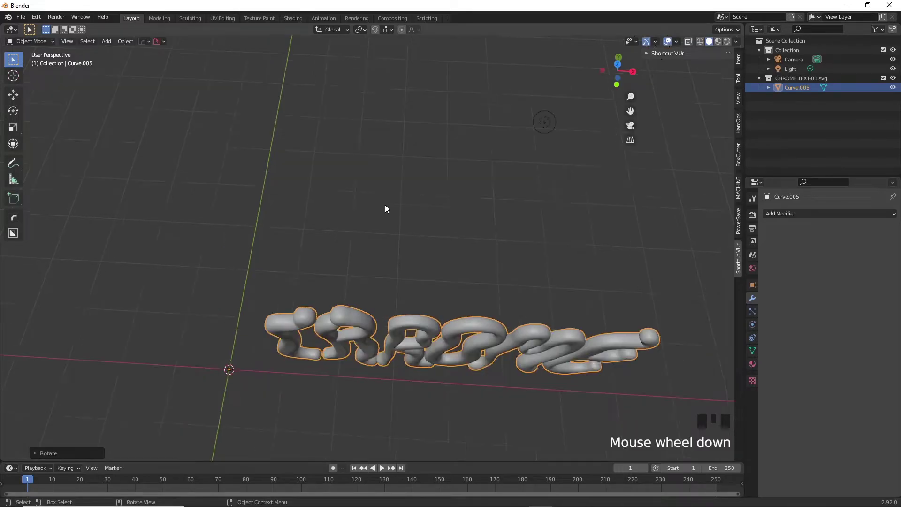
# In front view, move the upright lettering so that it is roughly centred on the world origin
pyautogui.moveTo(385, 205); pyautogui.dragTo(486, 285, button='middle')
pyautogui.press('KP_1')
pyautogui.press('g')
pyautogui.click(366, 353)
pyautogui.keyDown('shift'); pyautogui.moveTo(366, 353); pyautogui.dragTo(368, 301, button='middle'); pyautogui.keyUp('shift')
pyautogui.scroll(3, 423, 310)
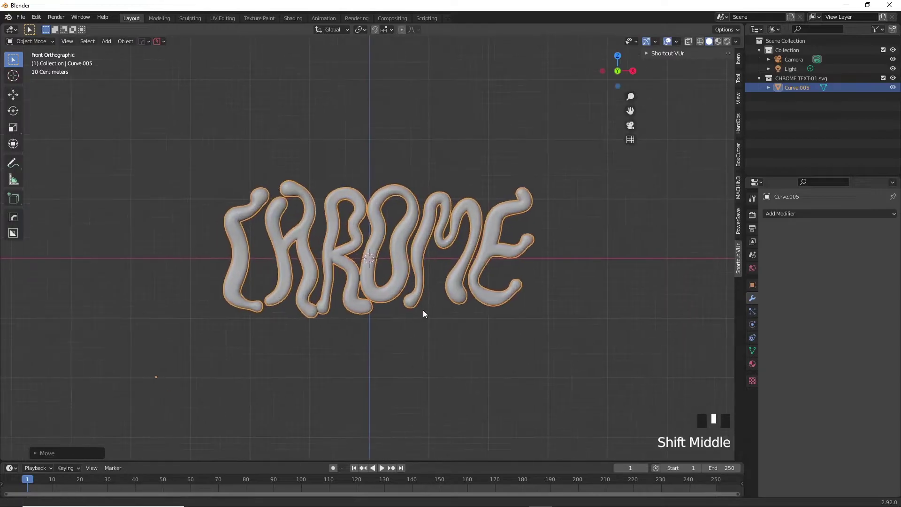
pyautogui.keyDown('shift'); pyautogui.moveTo(424, 310); pyautogui.dragTo(436, 326, button='middle'); pyautogui.keyUp('shift')
# Align the camera to the front view, then resize and move the lettering to the middle of the camera frame
pyautogui.press('ctrl+alt+KP_0')
pyautogui.press('g')
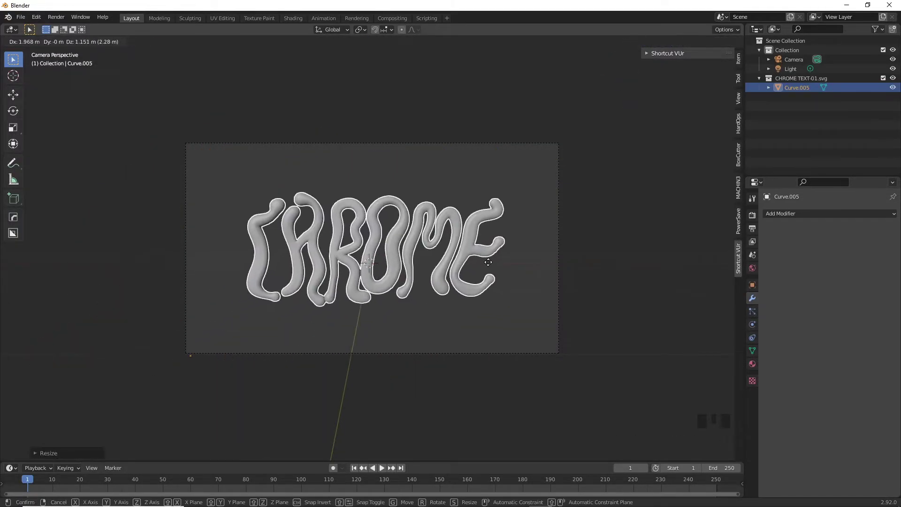
pyautogui.click(463, 336)
pyautogui.click(520, 271)
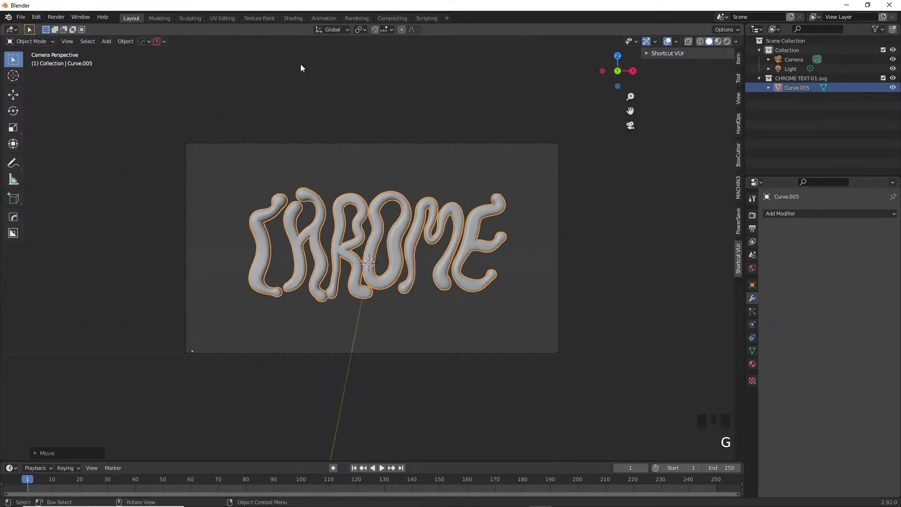
# In the Shading workspace, bring CRAZY TEXTURE.jpg into the World shader and link its color to the Background node
pyautogui.click(293, 17)
pyautogui.moveTo(394, 155); pyautogui.dragTo(457, 175, button='middle')
pyautogui.scroll(5, 458, 175)
pyautogui.moveTo(457, 174)
pyautogui.keyDown('shift'); pyautogui.mouseDown(button='middle')
pyautogui.moveTo(470, 163)
pyautogui.moveTo(500, 223)
pyautogui.moveTo(572, 201)
pyautogui.mouseUp(button='middle'); pyautogui.keyUp('shift')
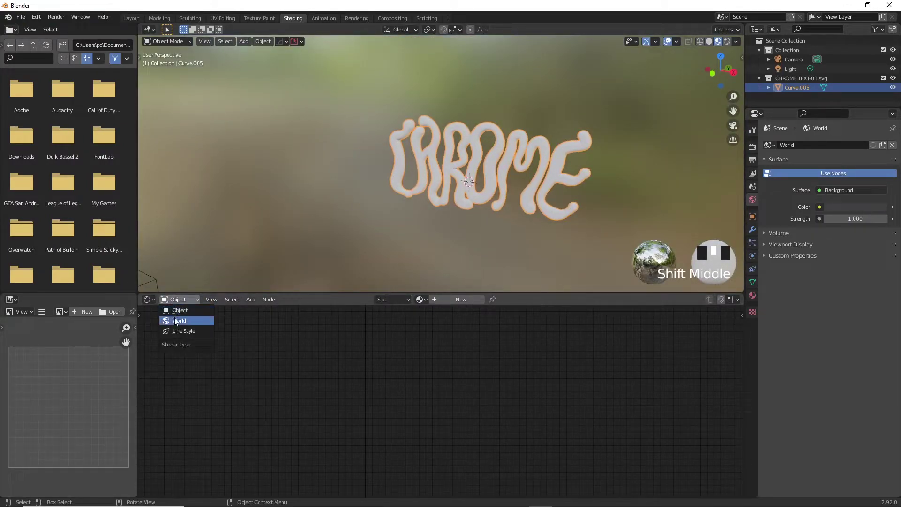
pyautogui.click(175, 320)
pyautogui.moveTo(287, 498)
pyautogui.click(379, 467)
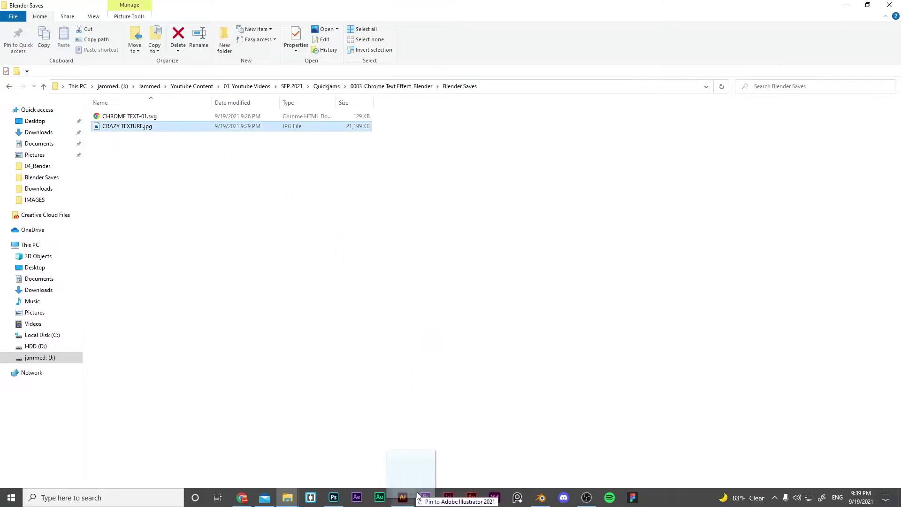
pyautogui.click(541, 497)
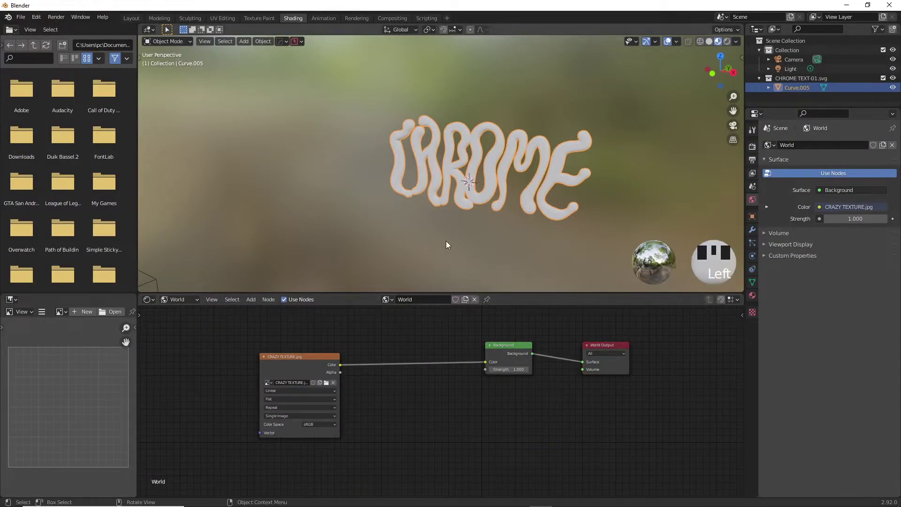
# Move the CRAZY TEXTURE.jpg node nearer the Background node and place a Texture Coordinate node before it
pyautogui.moveTo(310, 352); pyautogui.dragTo(387, 348)
pyautogui.hotkey('shift', 'a')
pyautogui.write('TEXT')
pyautogui.press('Return')
pyautogui.click(153, 349)
# Add a Mapping node and connect the Generated coordinates through it to the image texture's Vector input
pyautogui.hotkey('shift', 'a')
pyautogui.click(258, 362)
pyautogui.write('MAP')
pyautogui.press('Return')
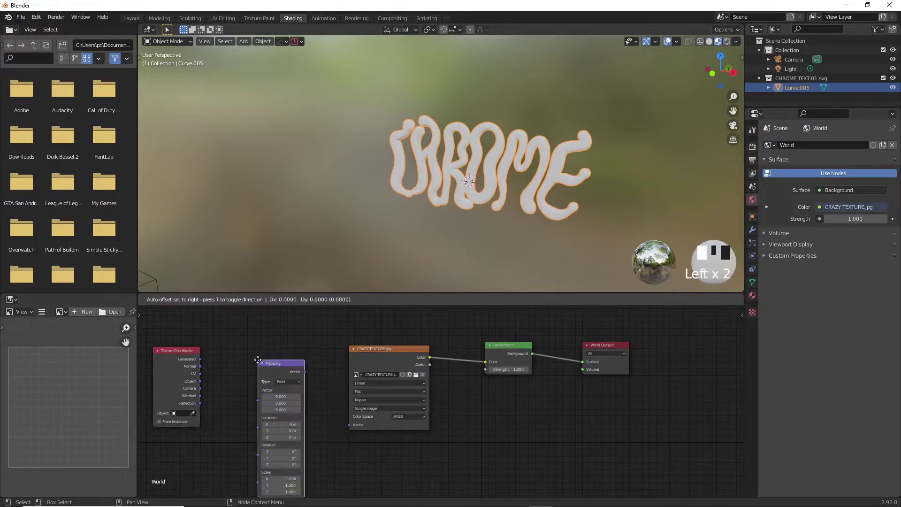
pyautogui.click(241, 345)
pyautogui.moveTo(199, 358); pyautogui.dragTo(230, 376)
pyautogui.moveTo(339, 397); pyautogui.dragTo(349, 425)
# Replace the world color's image texture with an Environment Texture that uses CRAZY TEXTURE.jpg
pyautogui.scroll(-3, 506, 224)
pyautogui.scroll(4, 505, 224)
pyautogui.keyDown('shift'); pyautogui.moveTo(506, 224); pyautogui.dragTo(413, 267, button='middle'); pyautogui.keyUp('shift')
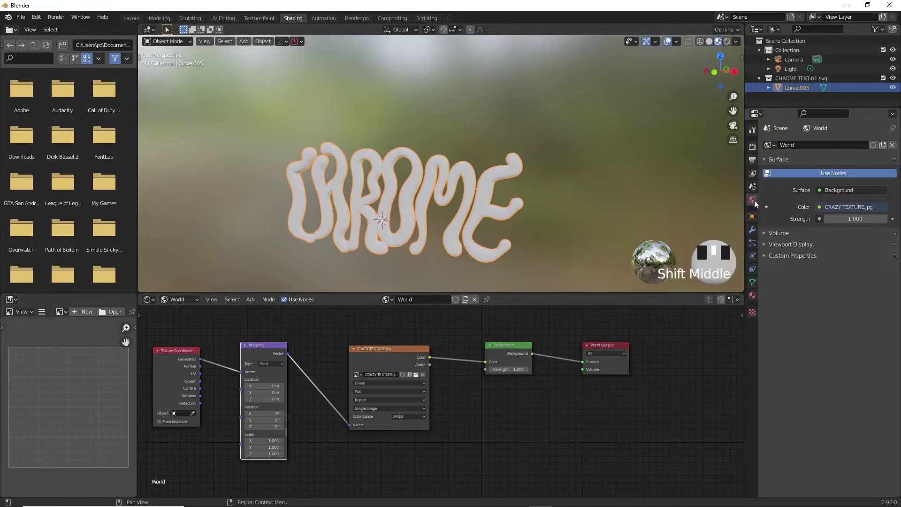
pyautogui.click(832, 206)
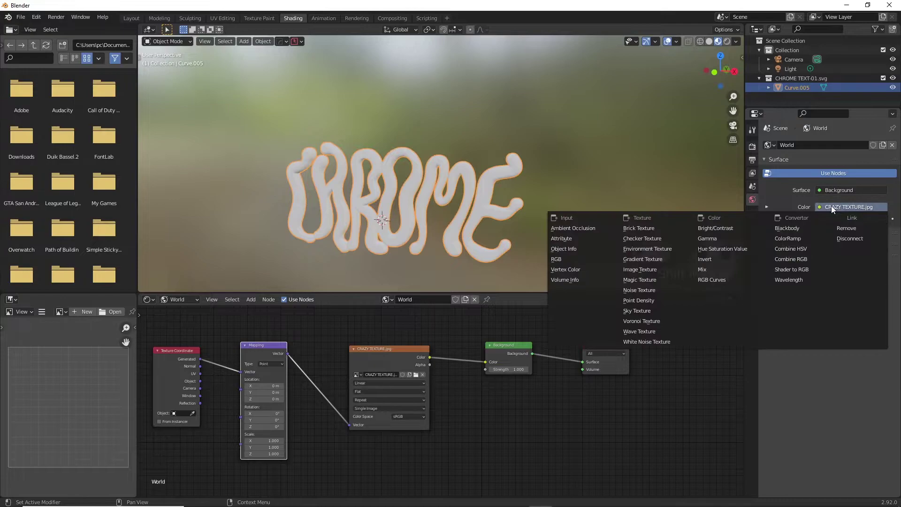
pyautogui.click(663, 254)
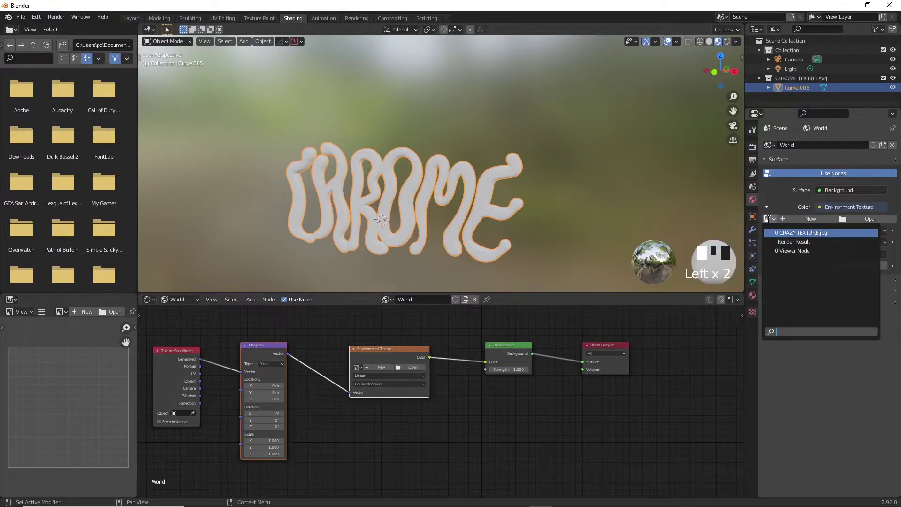
pyautogui.click(788, 236)
# Switch the 3D viewport to rendered shading and look at the lettering up close from the front
pyautogui.scroll(3, 404, 181)
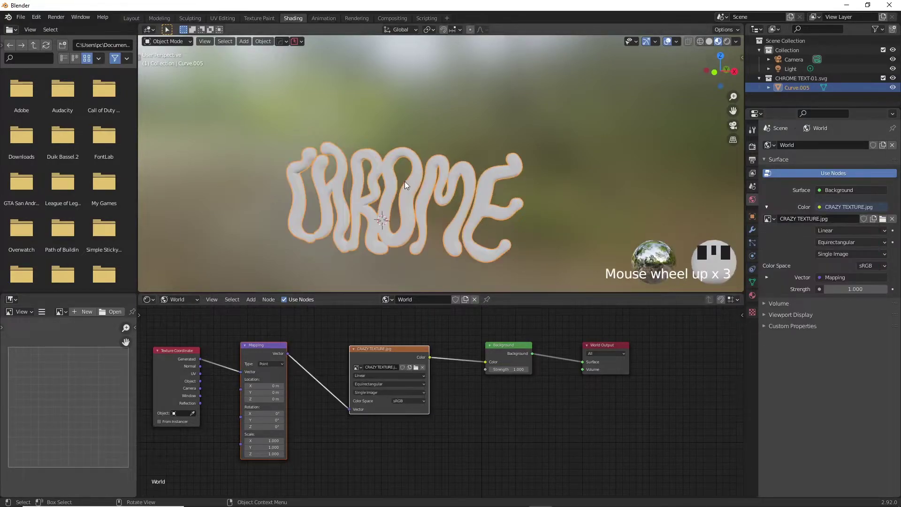
pyautogui.press('z')
pyautogui.click(403, 142)
pyautogui.scroll(-3, 384, 210)
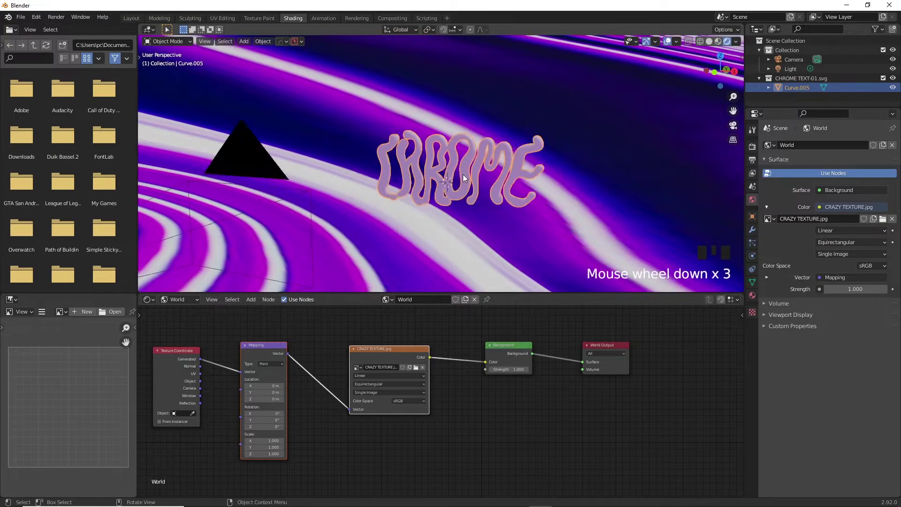
pyautogui.moveTo(384, 209); pyautogui.dragTo(815, 257, button='middle')
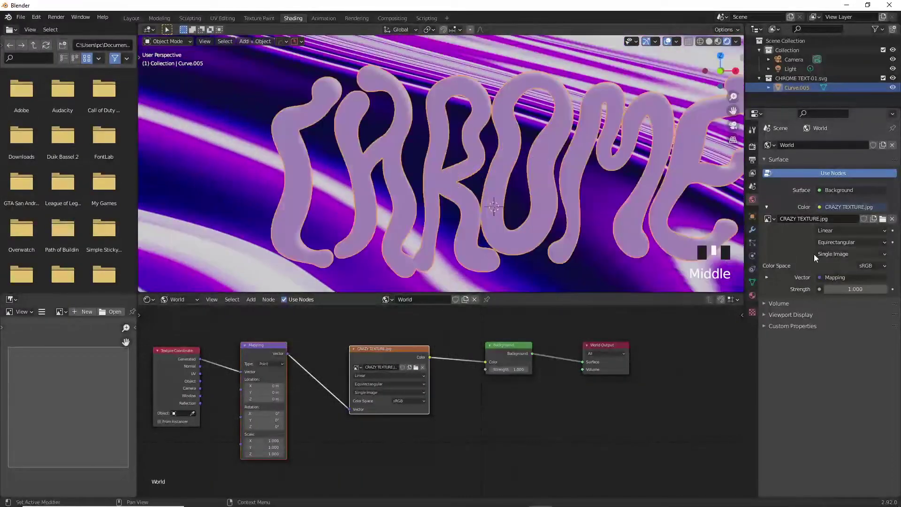
# In the lettering's material, set Metallic to 1.000 and Roughness to 0.000
pyautogui.click(753, 295)
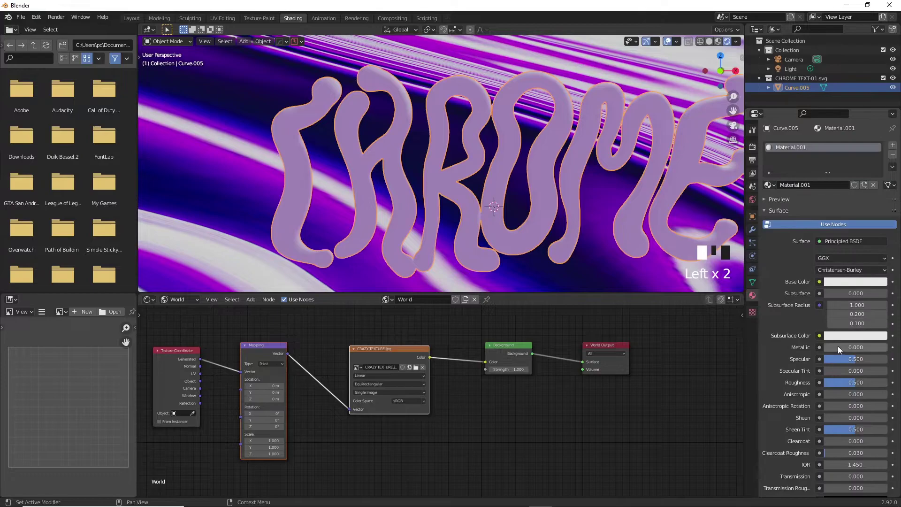
pyautogui.moveTo(839, 348); pyautogui.dragTo(887, 347)
pyautogui.moveTo(849, 384); pyautogui.dragTo(824, 384)
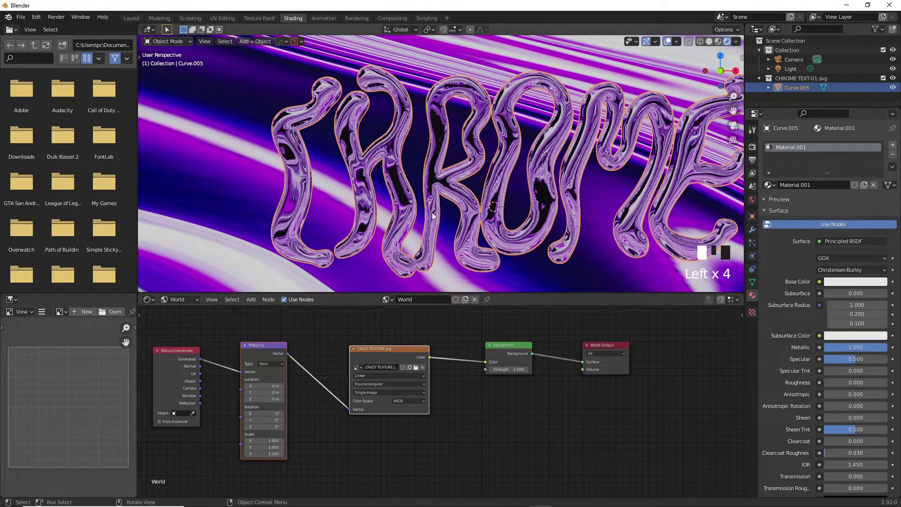
# View the scene through the camera and make the render's film background transparent
pyautogui.scroll(-2, 441, 164)
pyautogui.press('KP_0')
pyautogui.click(752, 147)
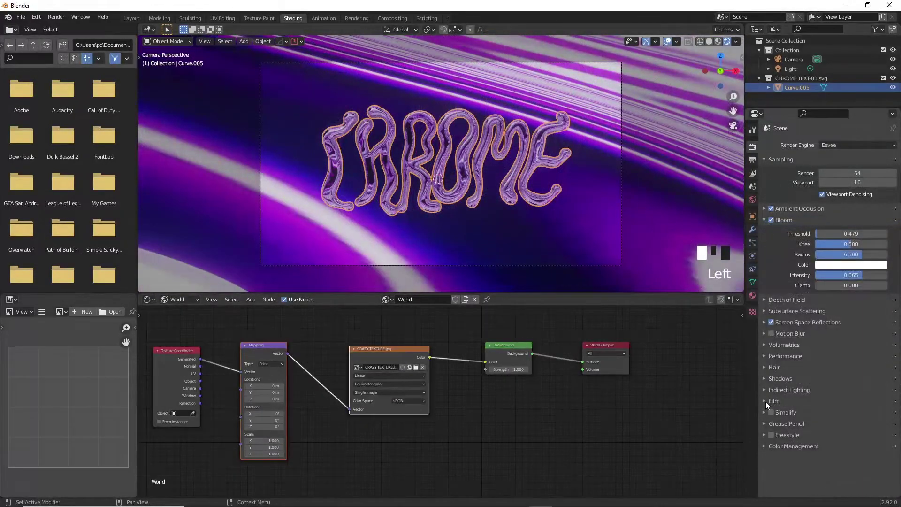
pyautogui.click(766, 403)
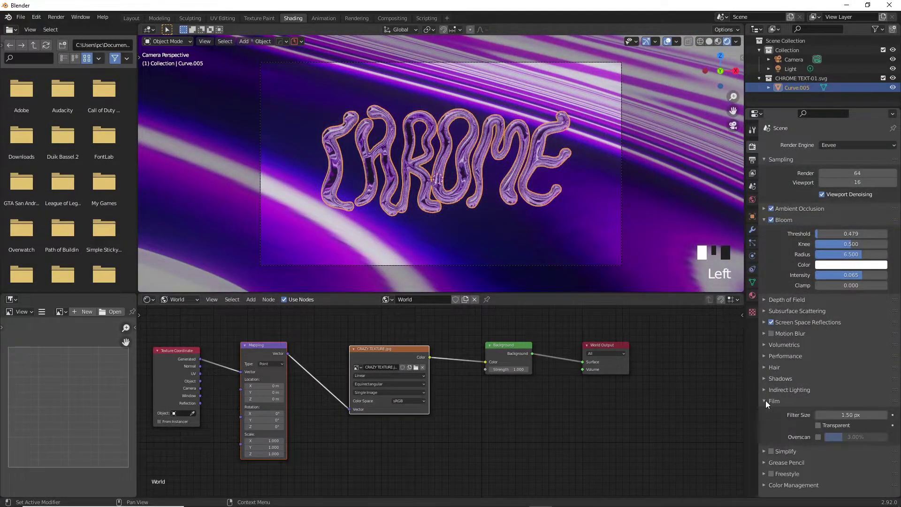
pyautogui.click(818, 426)
pyautogui.scroll(4, 449, 173)
pyautogui.scroll(-7, 449, 173)
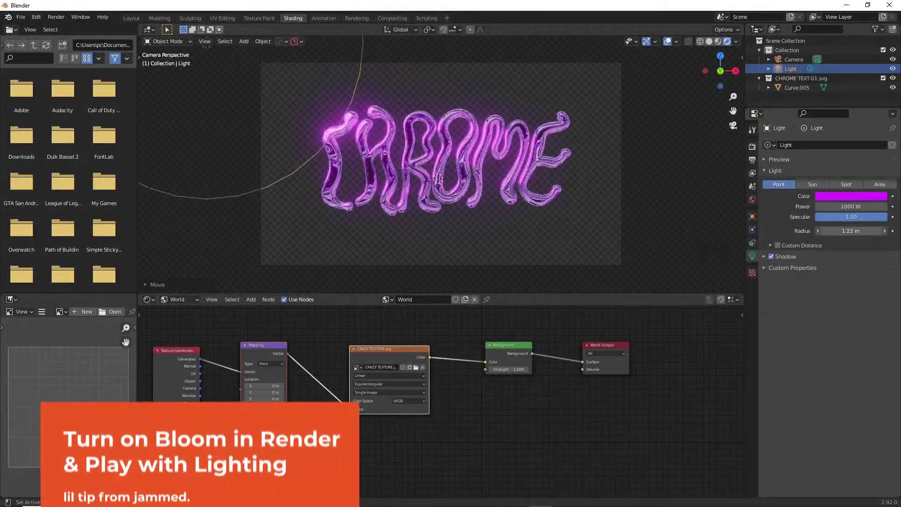
# Split a new area off the 3D viewport, turn it into a Dope Sheet and make it taller
pyautogui.scroll(-3, 742, 291)
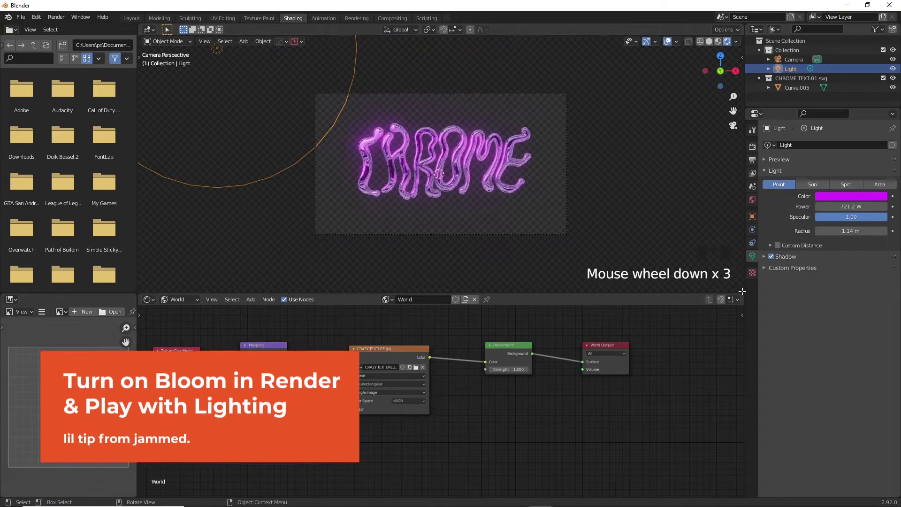
pyautogui.moveTo(743, 253); pyautogui.dragTo(742, 201)
pyautogui.click(145, 210)
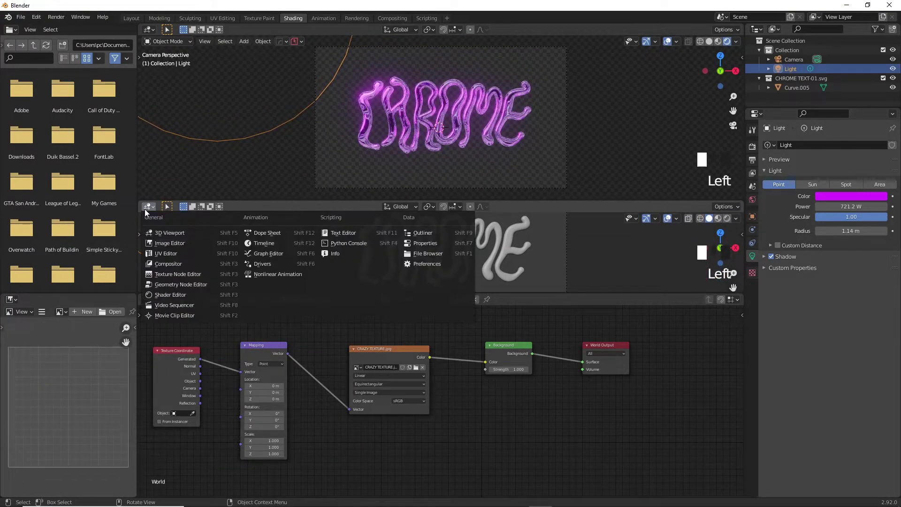
pyautogui.click(266, 233)
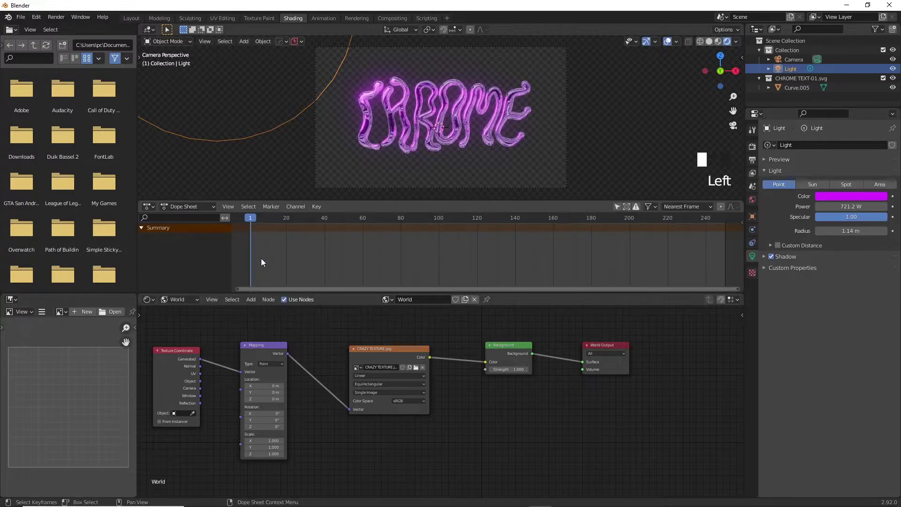
pyautogui.moveTo(263, 294); pyautogui.dragTo(263, 352)
# Keyframe the Mapping node's scale at frame 1 after adjusting Y, and again at frame 60 with Y set to 21.000
pyautogui.moveTo(264, 475); pyautogui.dragTo(236, 476)
pyautogui.press('i')
pyautogui.moveTo(306, 218); pyautogui.dragTo(363, 220)
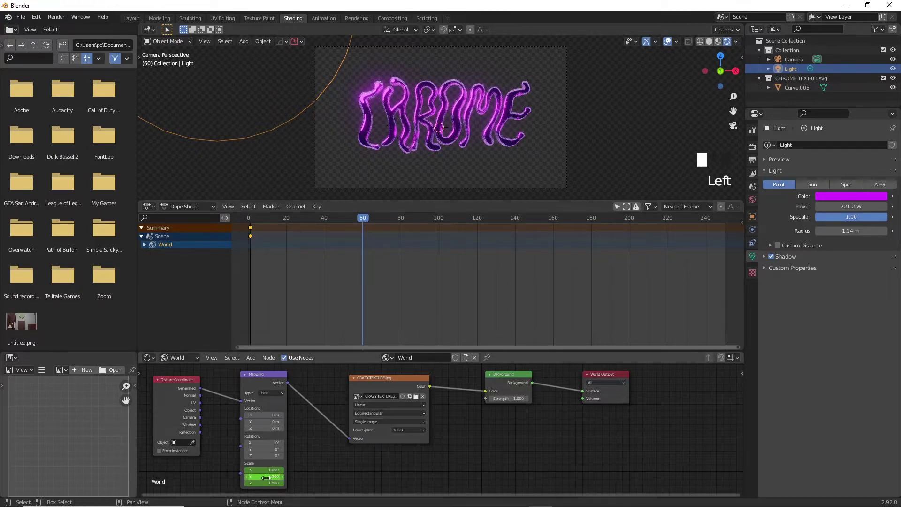
pyautogui.moveTo(263, 475); pyautogui.dragTo(300, 476)
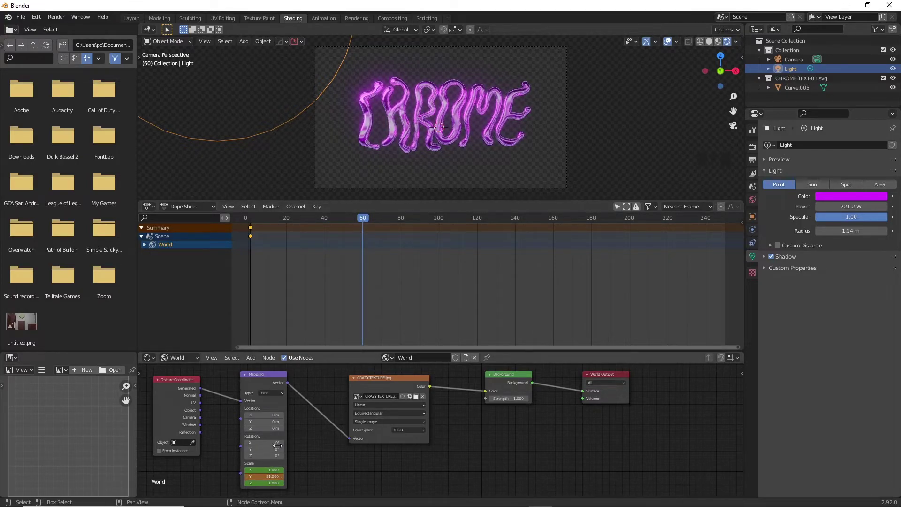
pyautogui.press('i')
# Change how the Mapping scale keyframes interpolate and play the animation
pyautogui.rightClick(250, 227)
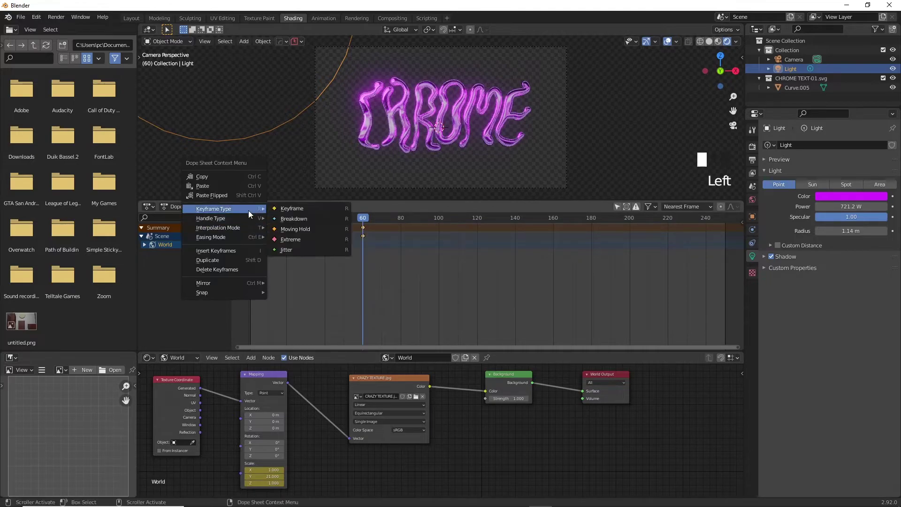
pyautogui.moveTo(256, 237)
pyautogui.click(300, 255)
pyautogui.press('space')
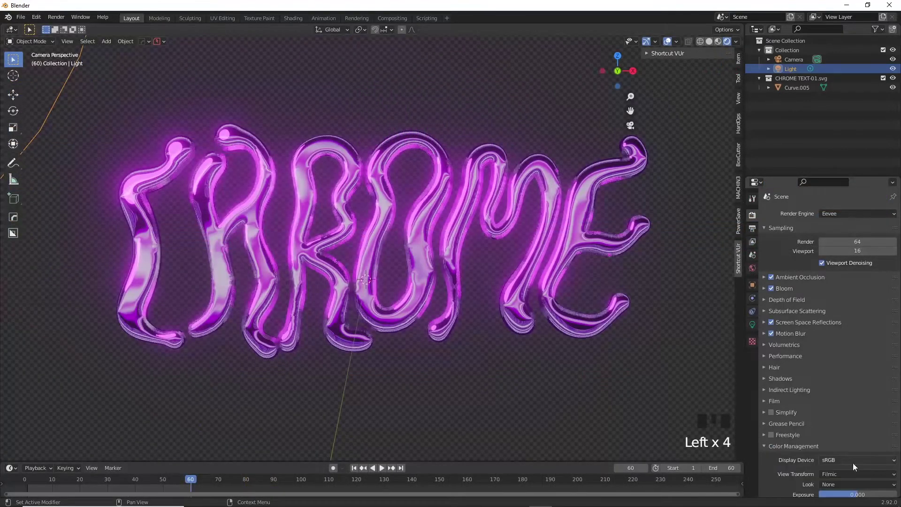
# Try the Raw view transform with the Very High Contrast look in color management and preview the animation
pyautogui.scroll(-2, 824, 468)
pyautogui.click(846, 433)
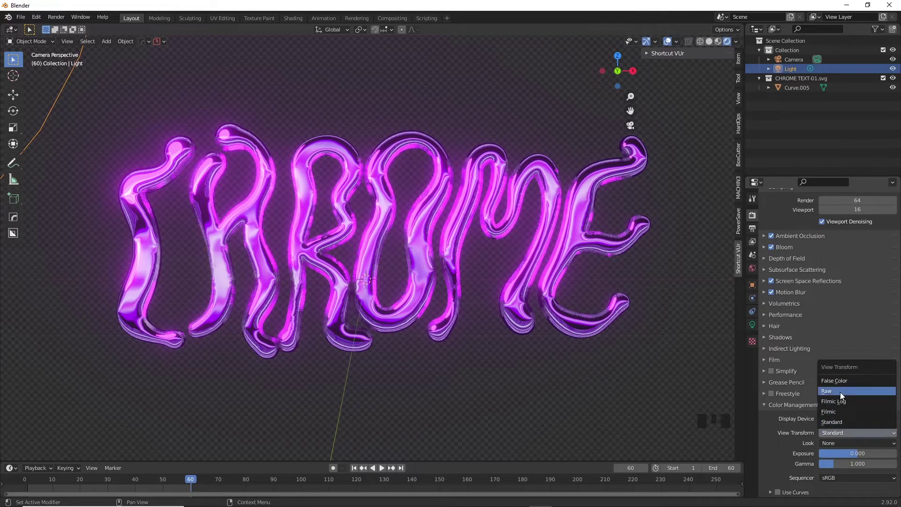
pyautogui.click(841, 422)
pyautogui.click(841, 443)
pyautogui.click(842, 422)
pyautogui.press('space')
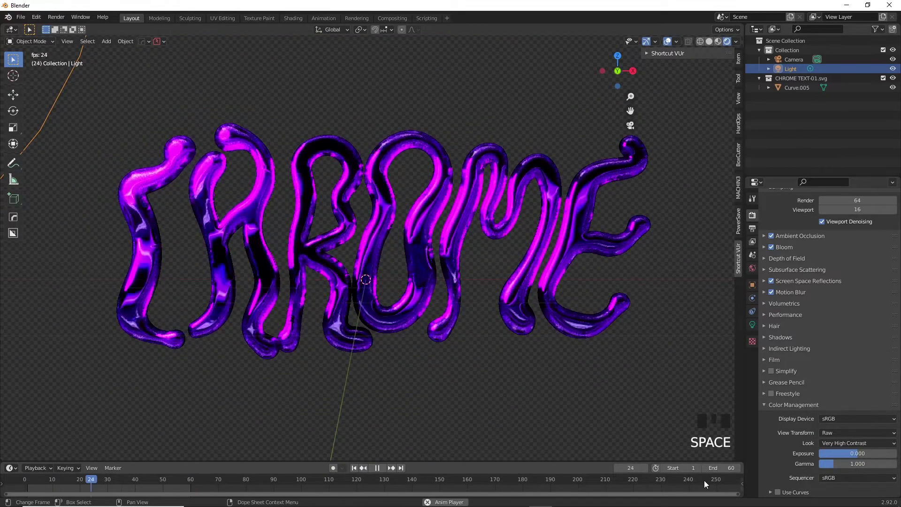
pyautogui.press('space')
pyautogui.click(857, 433)
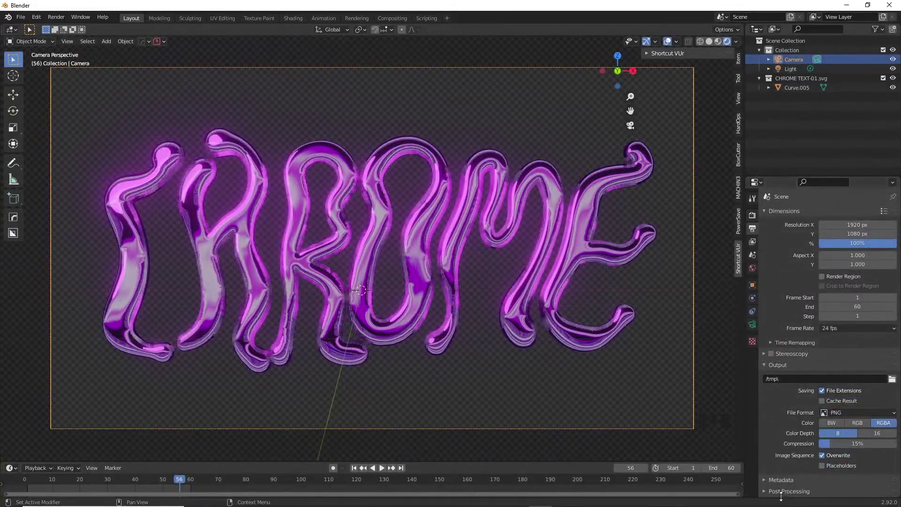
# Choose the output file format and render the animation
pyautogui.click(846, 411)
pyautogui.click(56, 17)
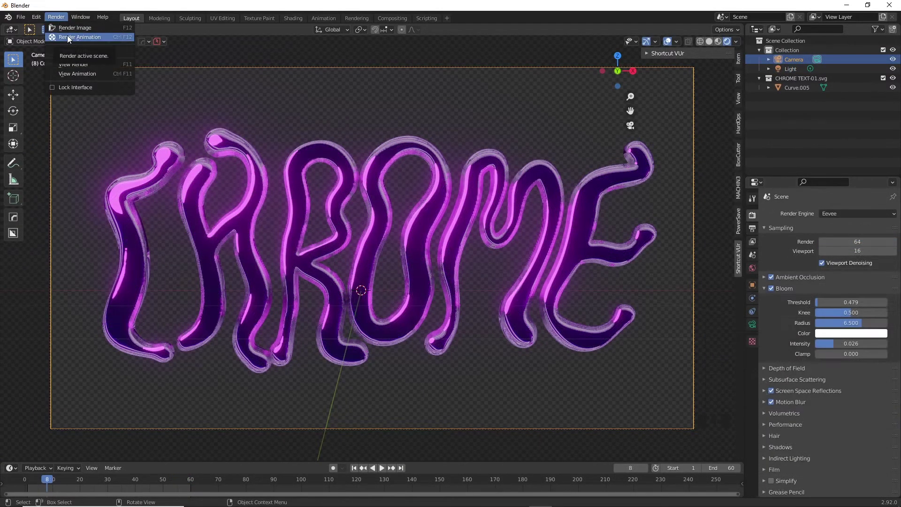